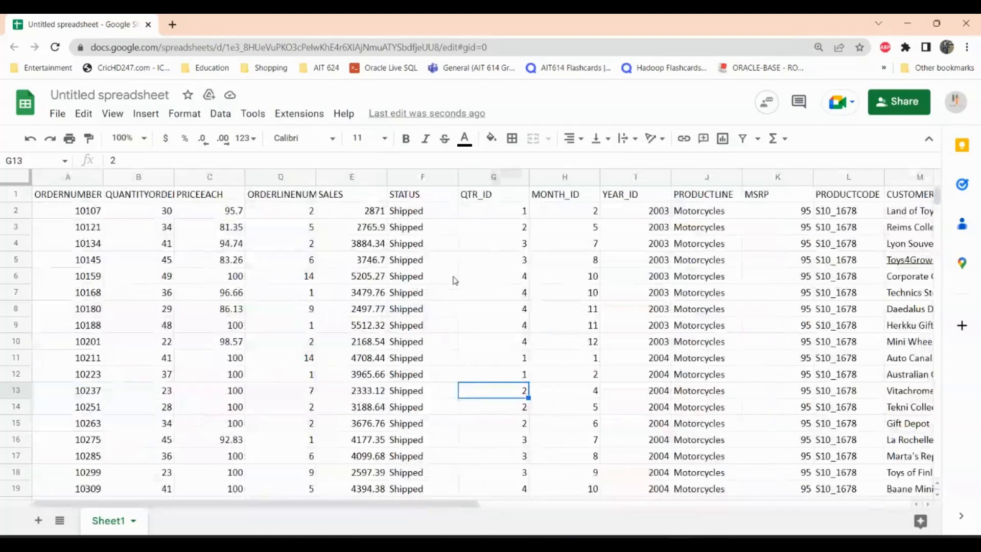
left_click(416, 177)
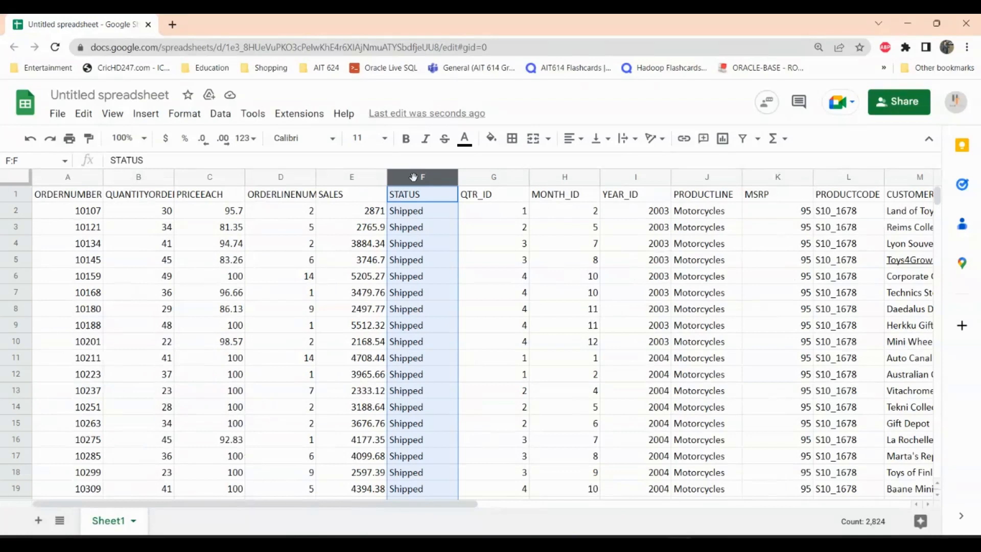
left_click(352, 178)
left_click(430, 179)
left_click(542, 313)
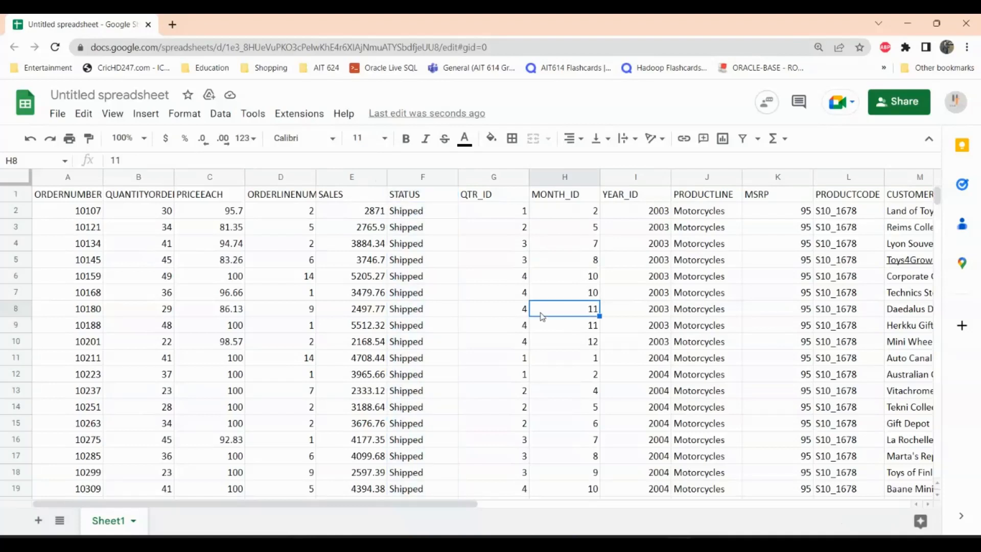
Step: Start a single-color conditional formatting rule for the whole STATUS column
left_click(433, 180)
left_click(183, 113)
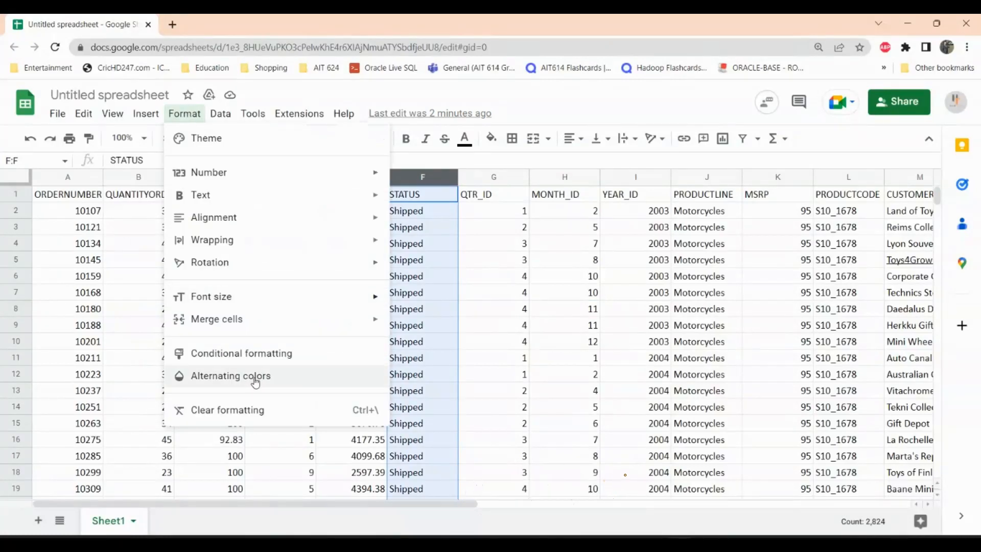
left_click(270, 353)
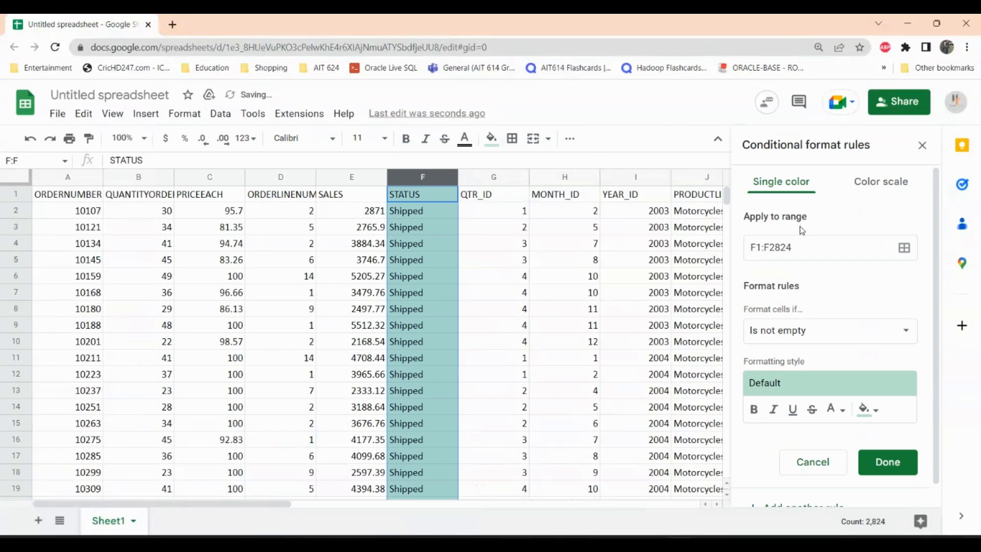
left_click(883, 183)
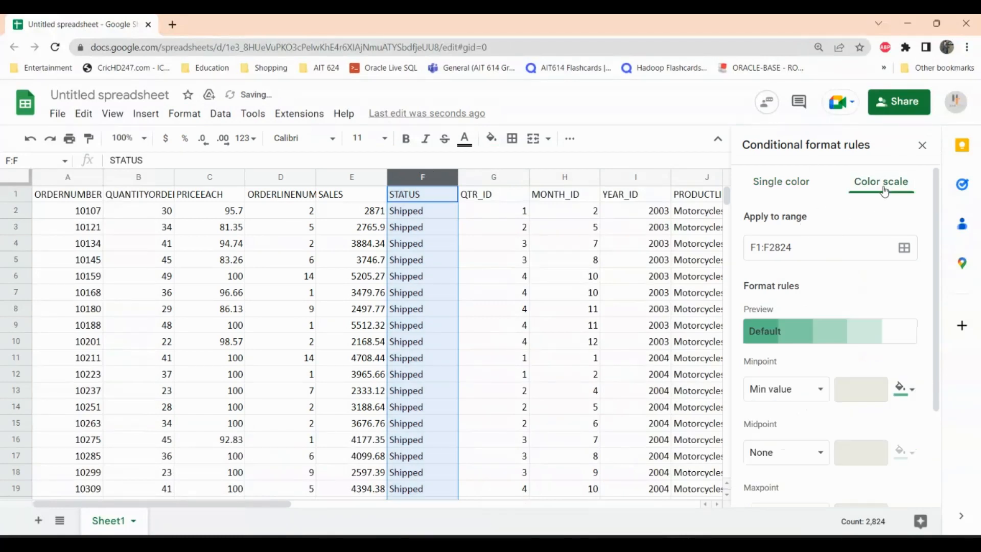
left_click(780, 183)
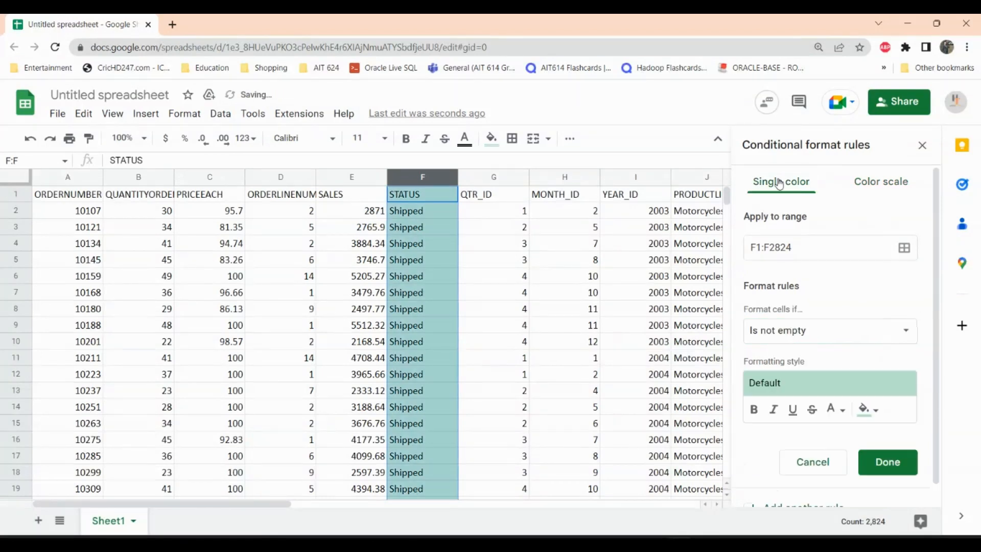
Step: Review the available conditions and set the STATUS rule to format cells whose "Text is exactly" a given value
left_click(792, 335)
left_click(902, 286)
left_click(805, 333)
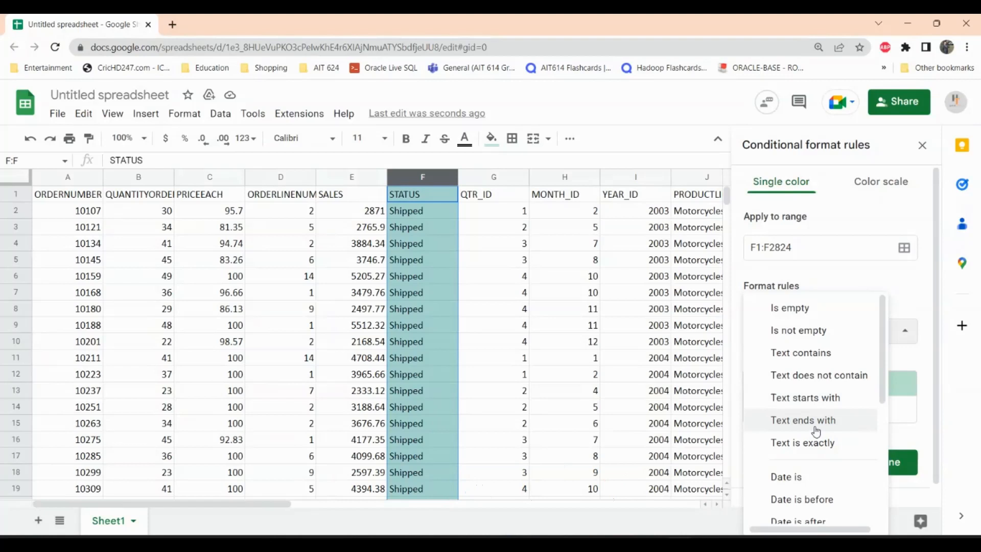
scroll(815, 431, "down", 3)
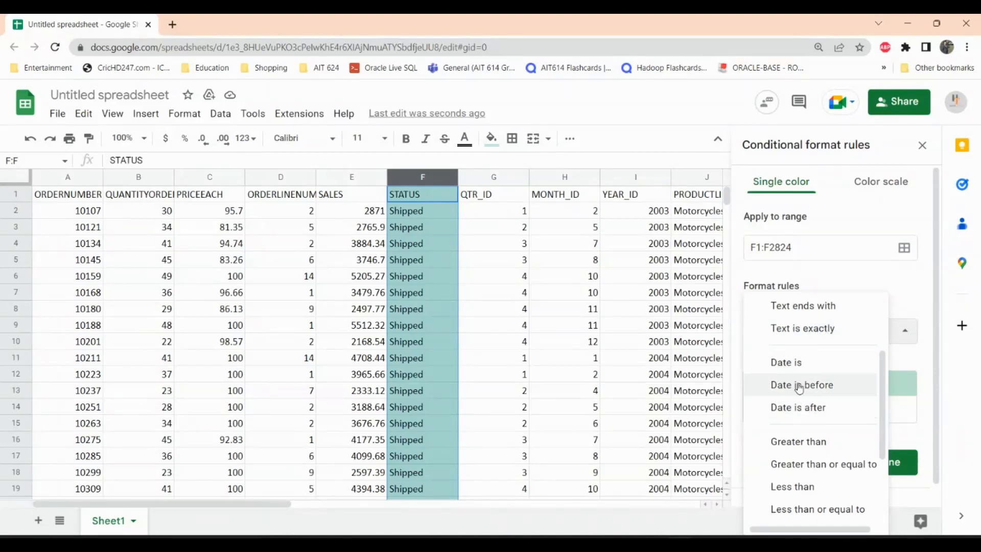
scroll(819, 412, "down", 2)
scroll(820, 414, "down", 1)
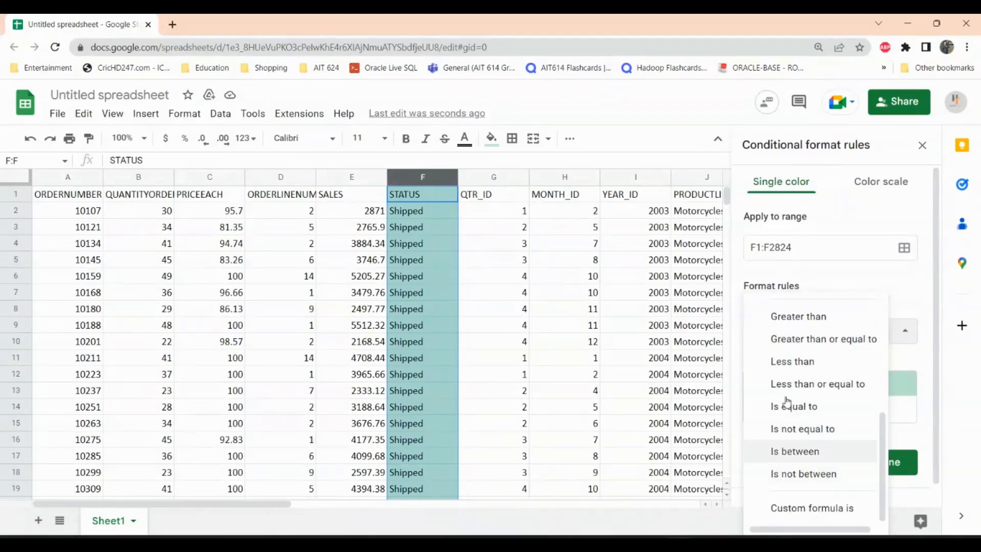
scroll(793, 366, "up", 3)
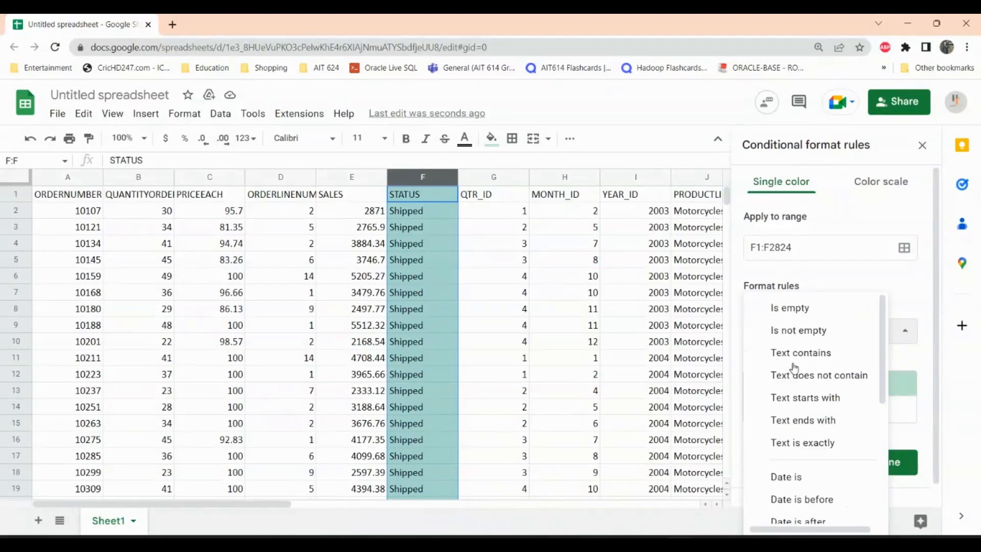
left_click(805, 443)
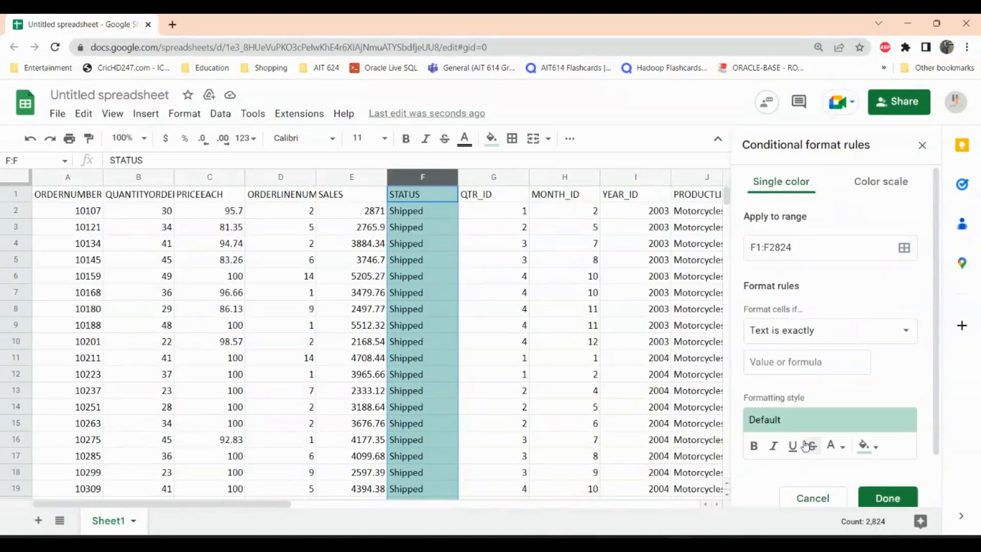
Step: Enter "In Process" as the exact text the STATUS rule has to match
left_click(812, 362)
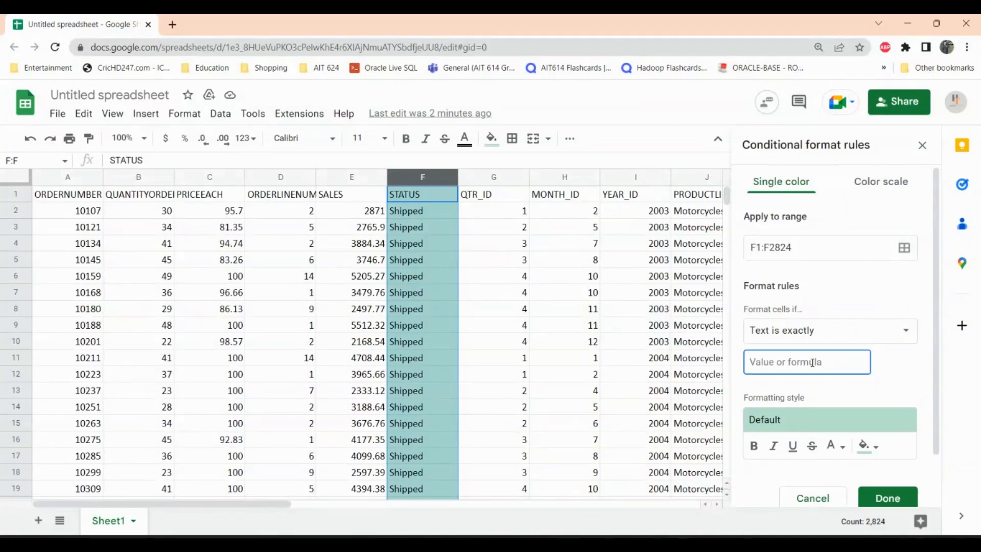
type("In Proce")
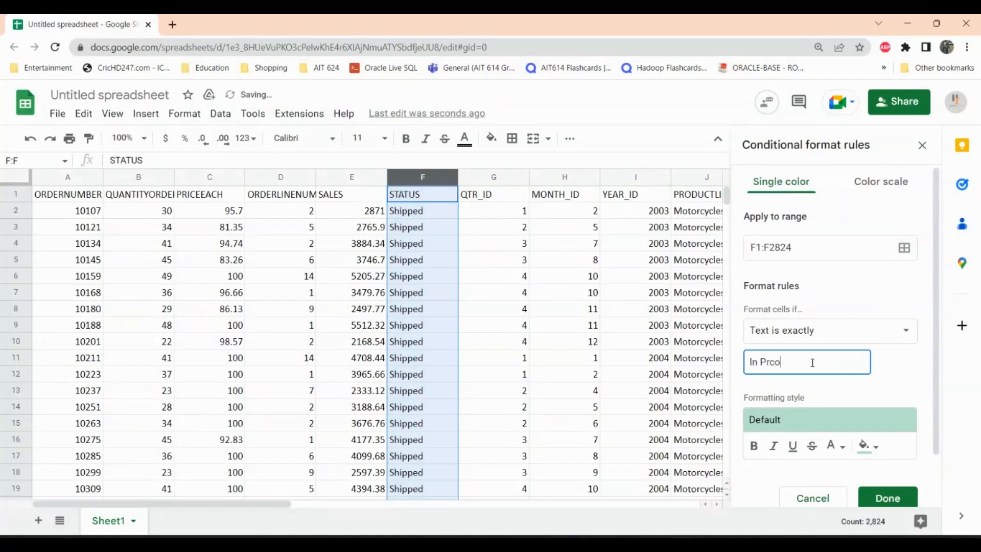
key("BackSpace")
key("BackSpace")
key("BackSpace")
type("pc4")
key("BackSpace")
key("BackSpace")
key("BackSpace")
type("ocess")
Step: Give the "In Process" rule a bright green fill and save it
scroll(888, 401, "down", 2)
left_click(874, 390)
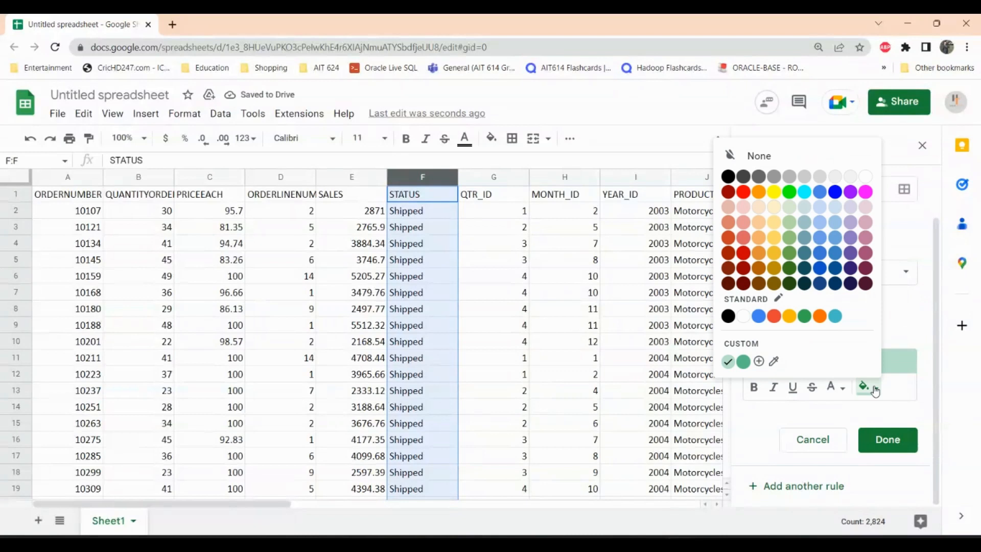
left_click(789, 192)
left_click(885, 438)
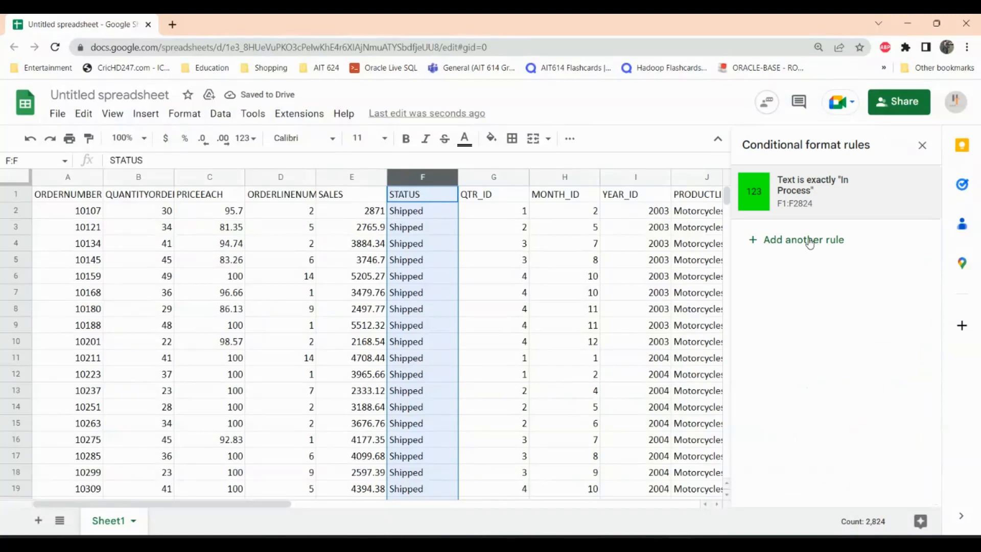
Step: Add another rule for the STATUS column with the condition "Text is exactly" and the value "Cancelled"
left_click(810, 240)
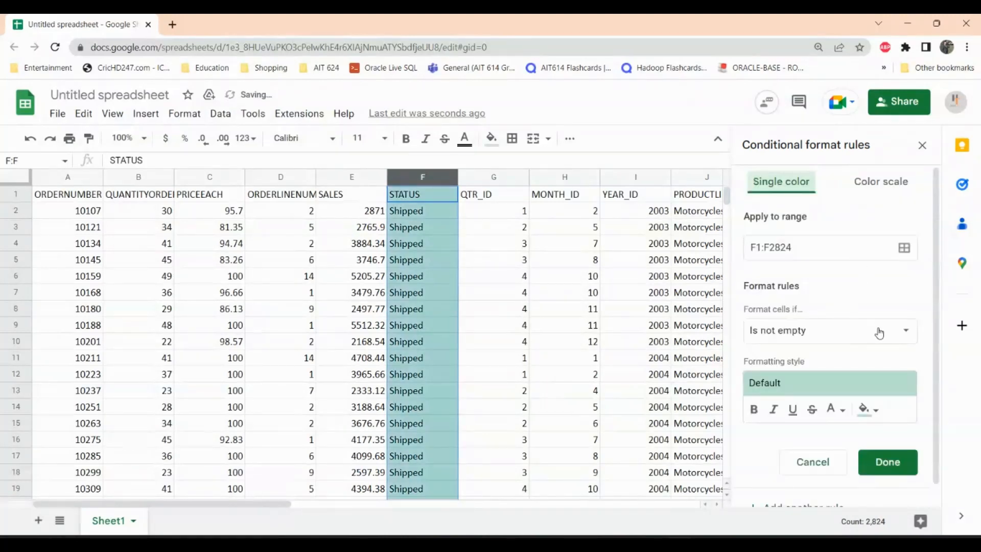
left_click(879, 333)
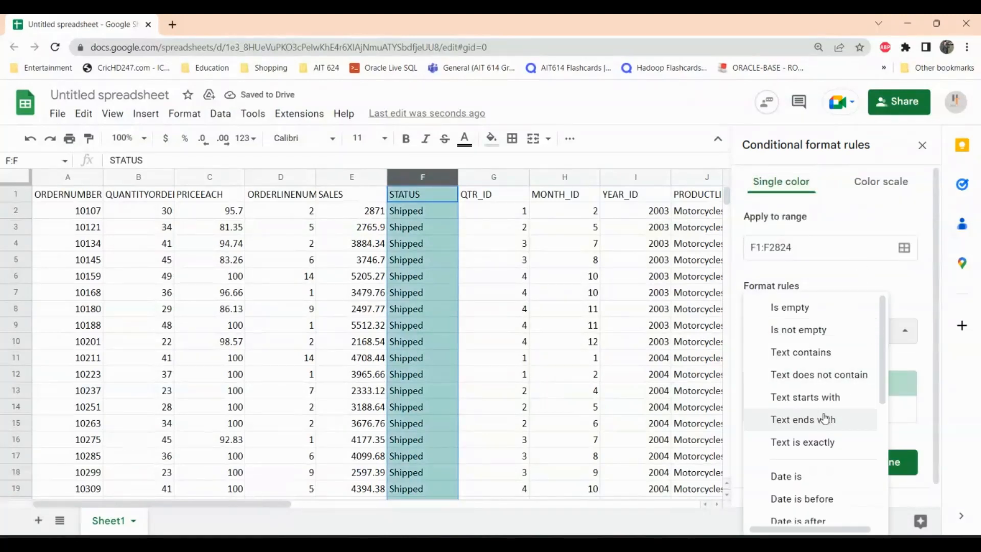
scroll(824, 418, "down", 3)
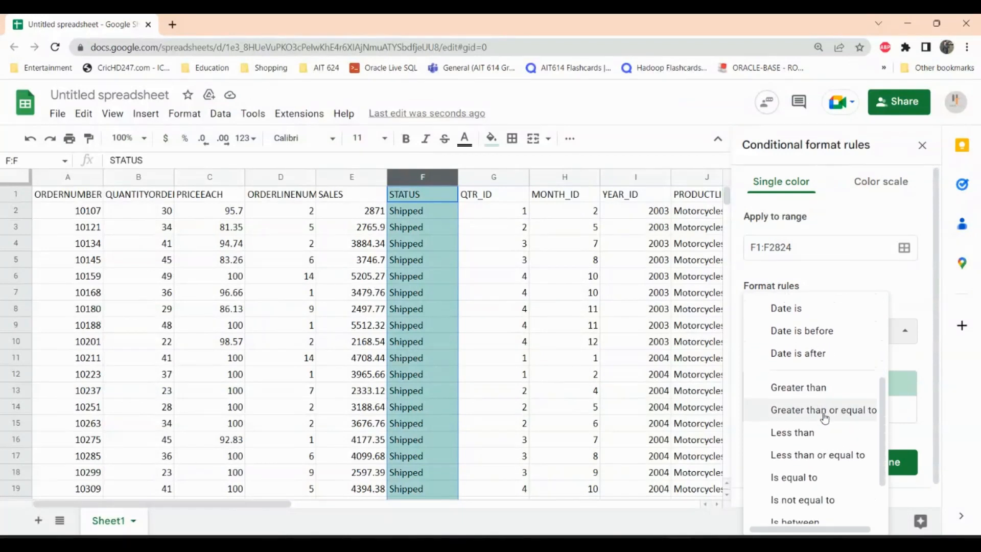
scroll(824, 418, "up", 3)
left_click(803, 443)
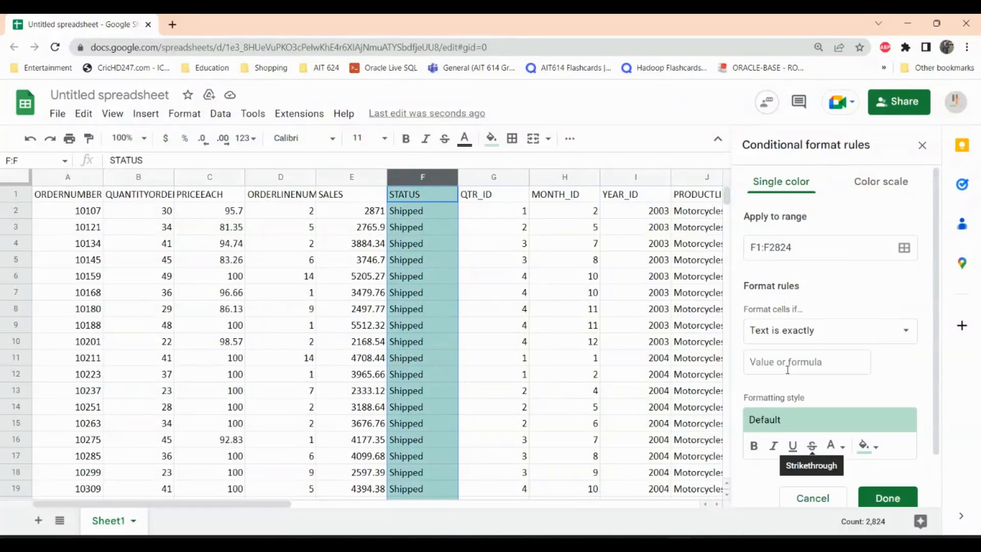
left_click(785, 365)
type("C")
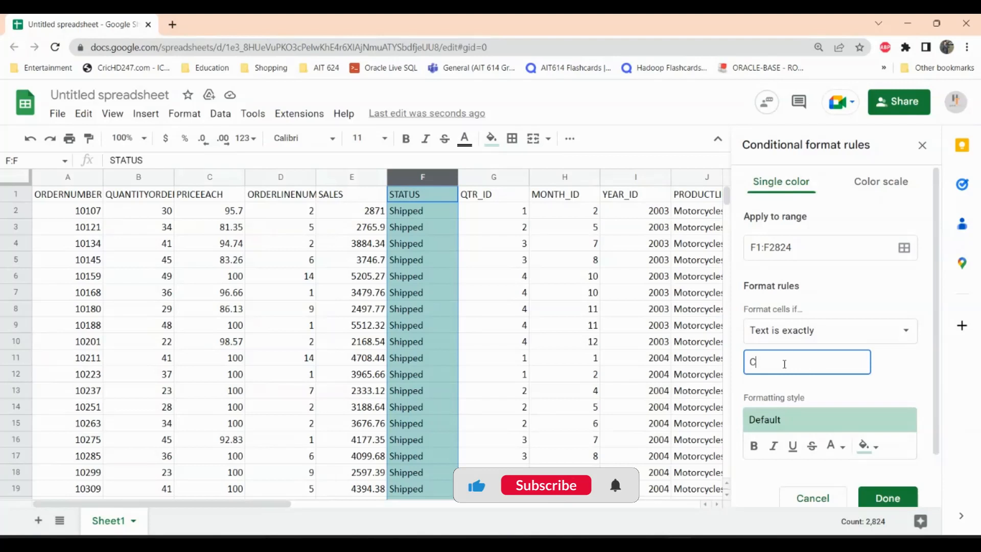
type("ancelled")
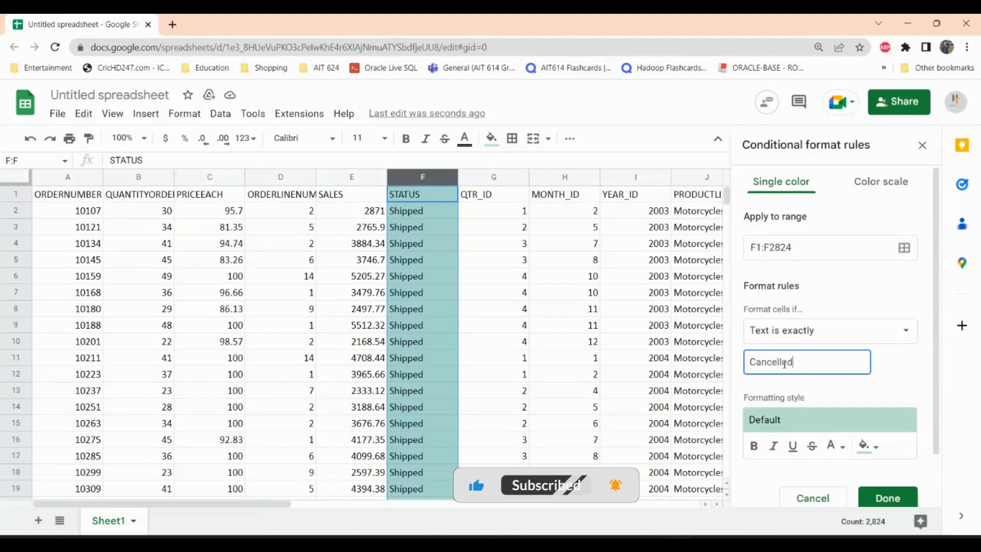
Step: Give the "Cancelled" rule a red fill and save it
left_click(864, 446)
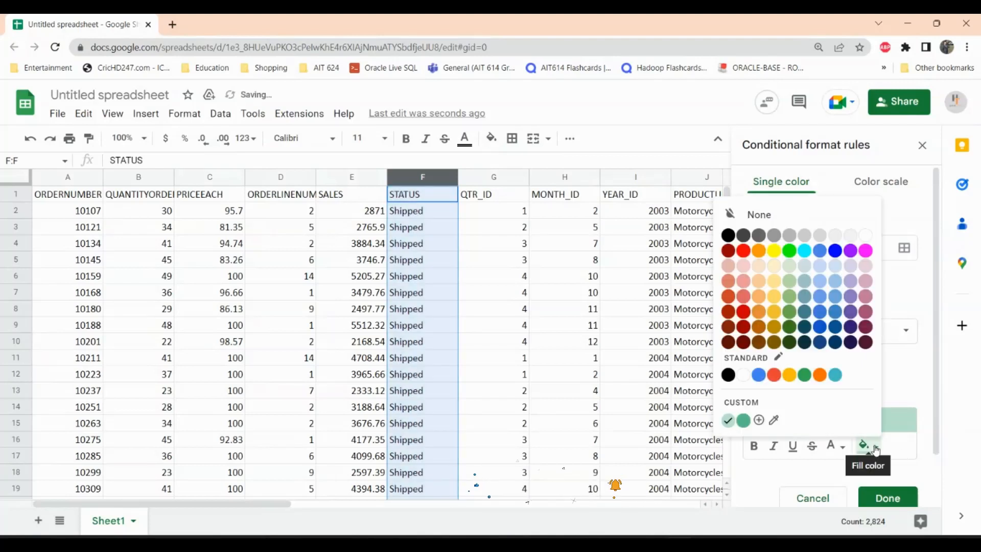
left_click(744, 251)
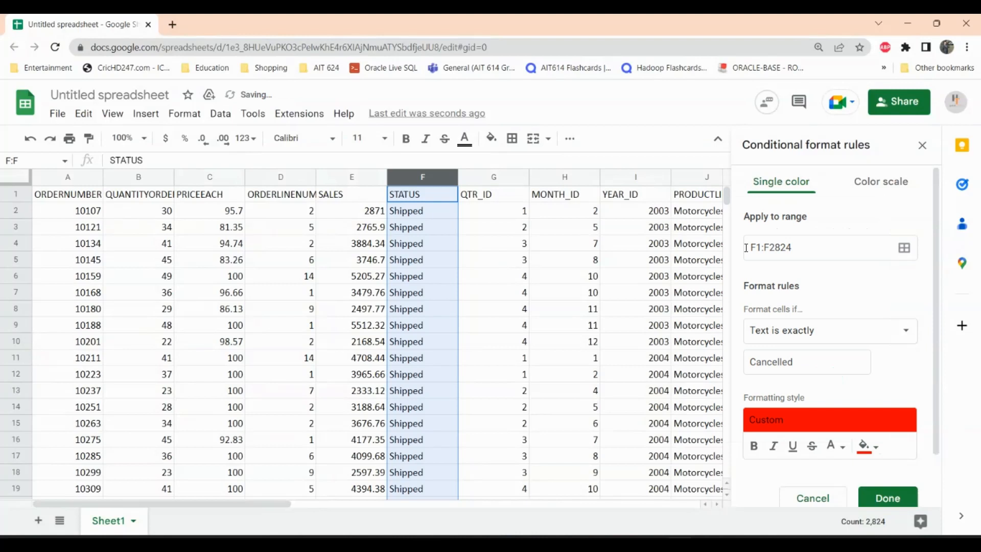
left_click(887, 495)
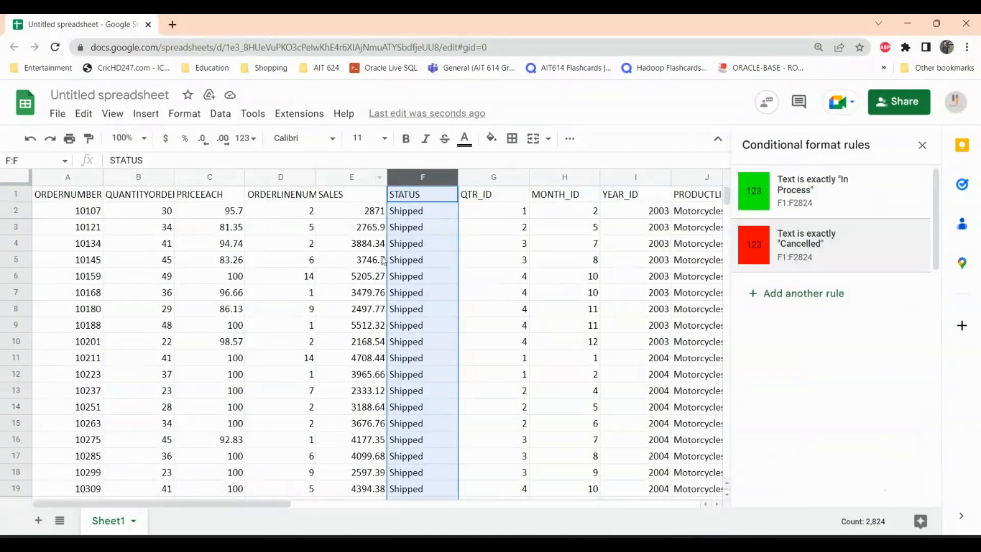
Step: Examine the STATUS column down to the last rows for the color highlighting and return to the start of the sheet
left_click(480, 343)
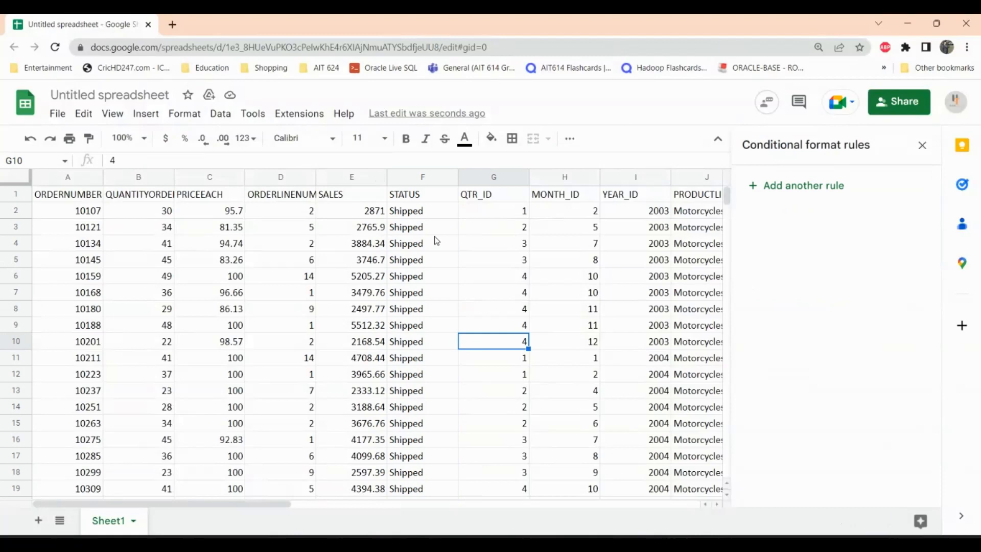
left_click(426, 177)
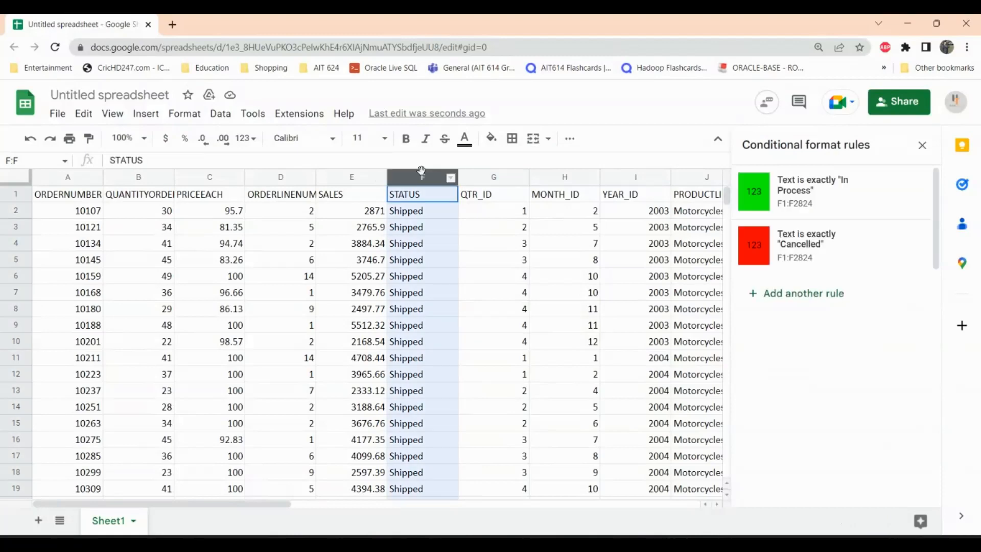
left_click(545, 261)
scroll(483, 358, "down", 17)
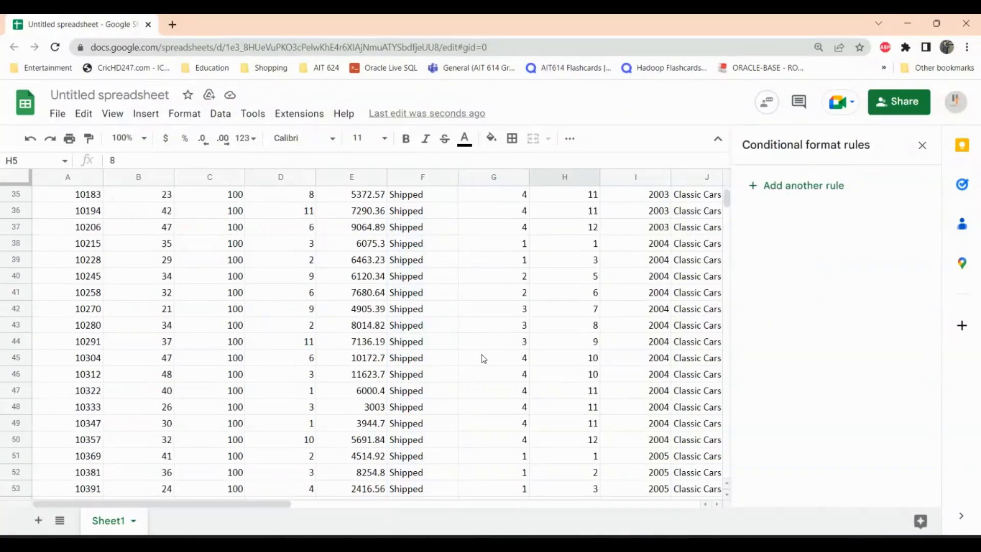
scroll(483, 358, "up", 1)
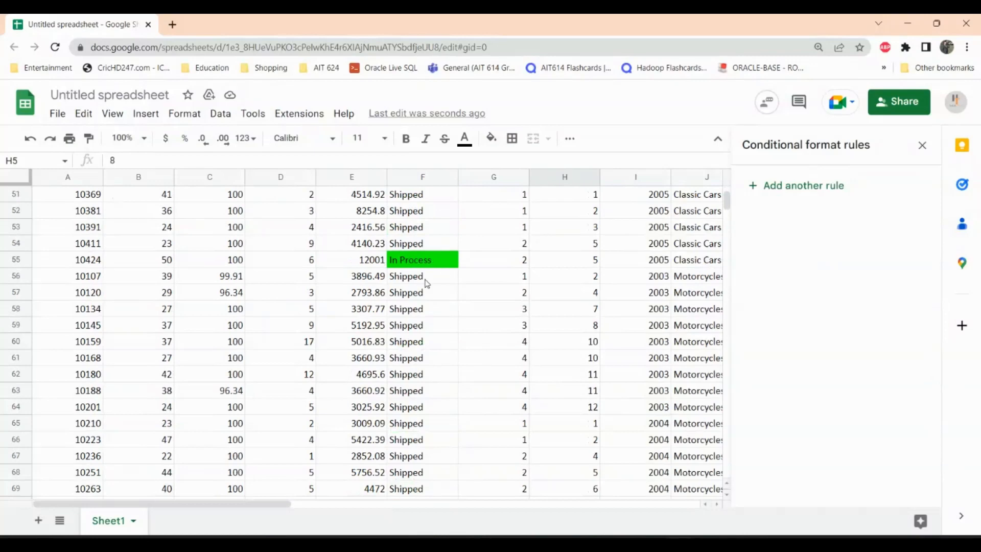
scroll(427, 283, "down", 18)
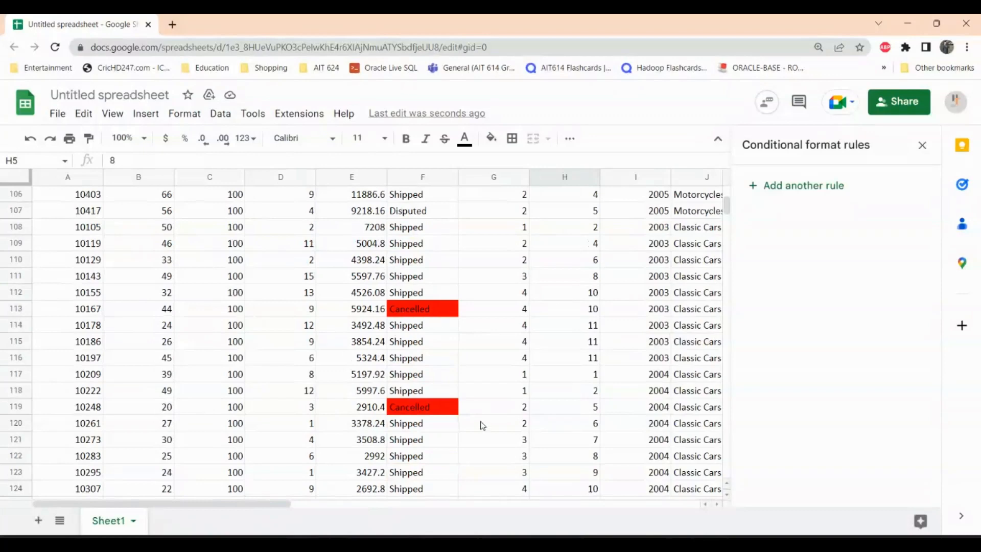
left_click_drag(730, 214, 719, 185)
left_click_drag(721, 253, 706, 473)
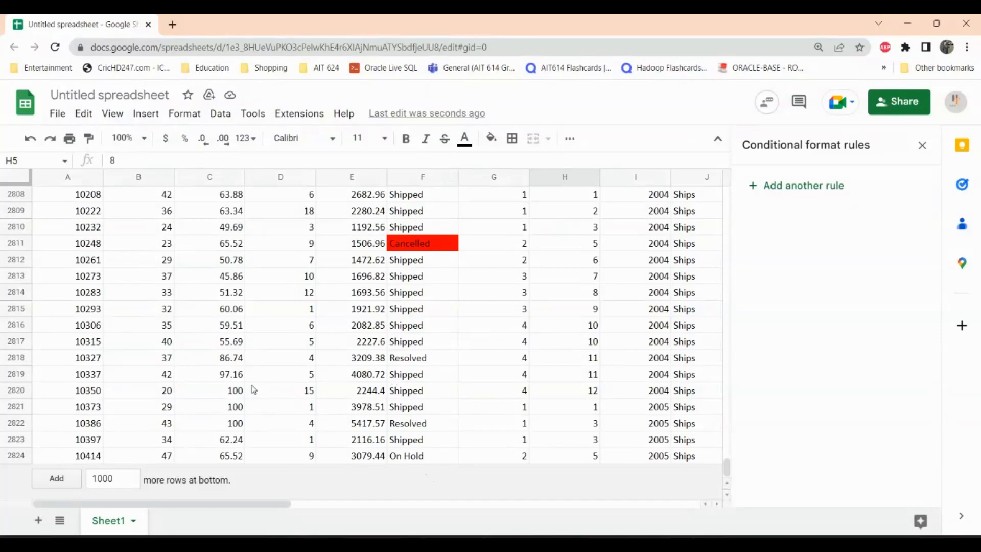
scroll(536, 352, "up", 18)
scroll(536, 352, "up", 5)
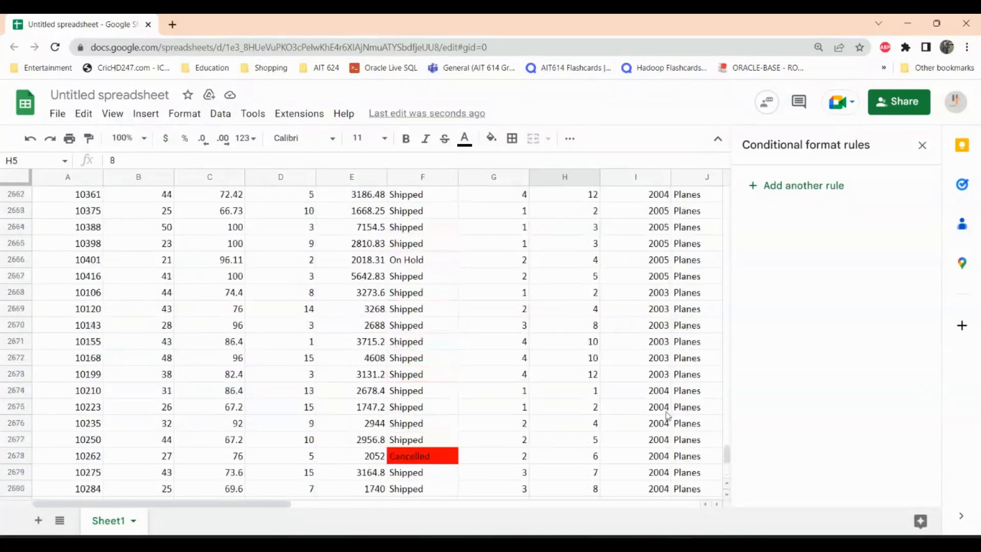
left_click_drag(726, 461, 720, 168)
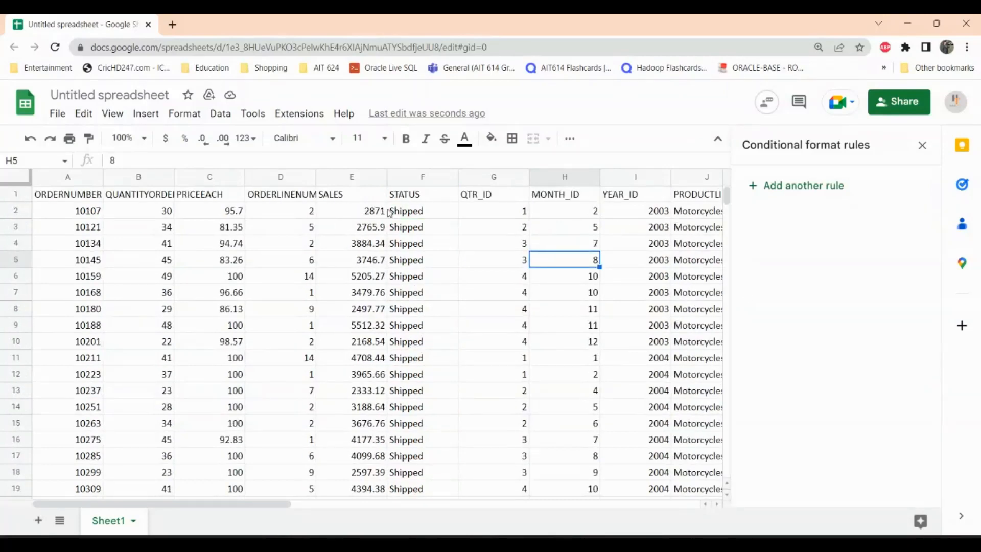
Step: Add a color scale conditional formatting rule for the whole SALES column
left_click(352, 178)
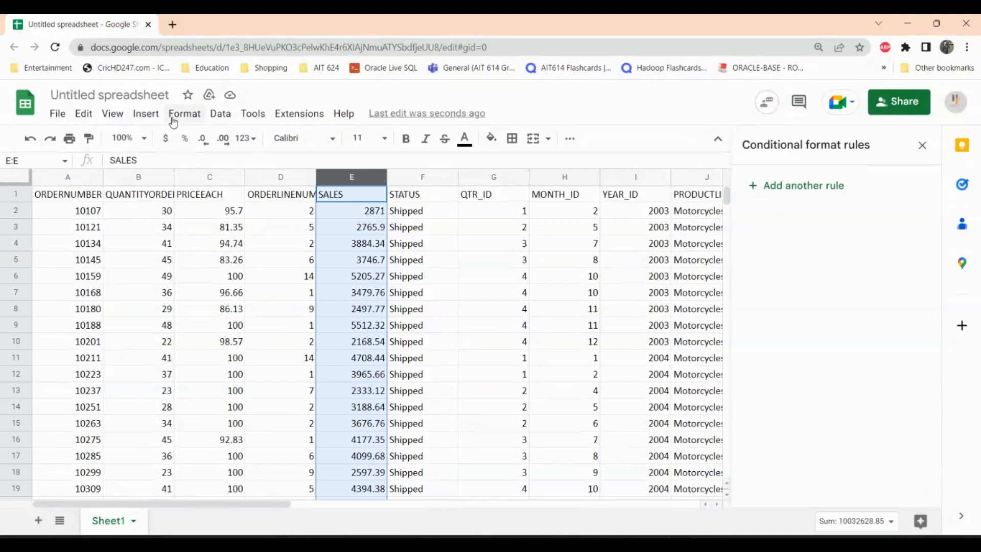
left_click(793, 186)
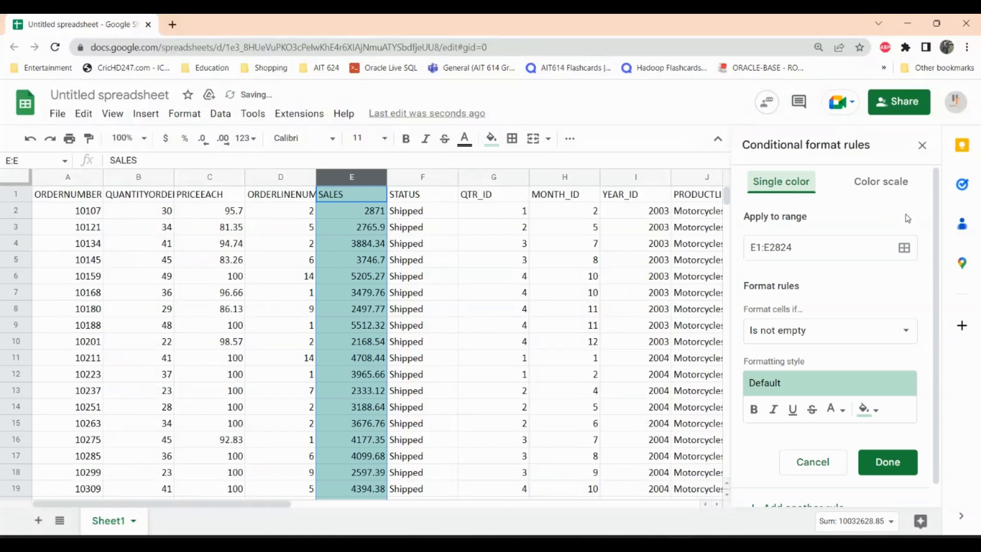
left_click(872, 181)
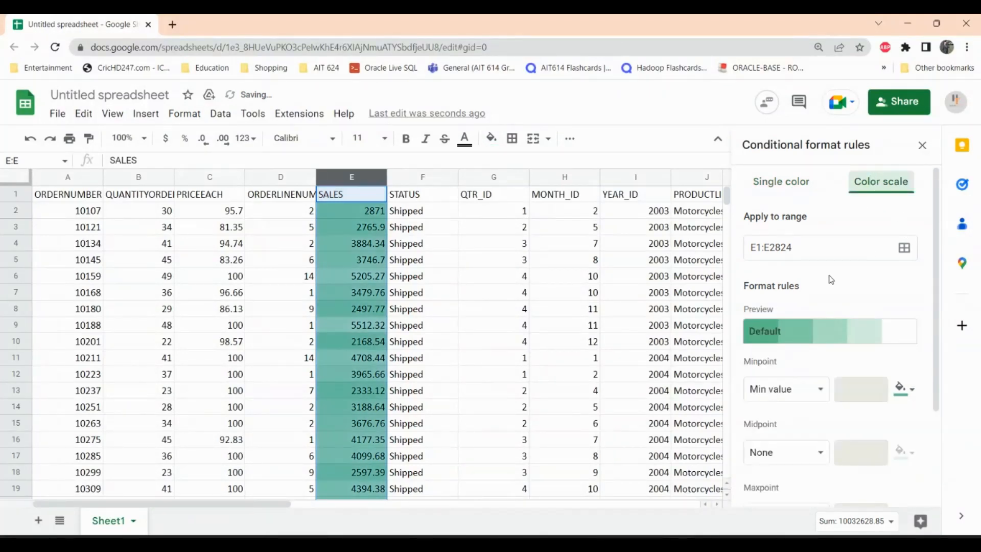
scroll(803, 332, "down", 2)
scroll(804, 335, "down", 1)
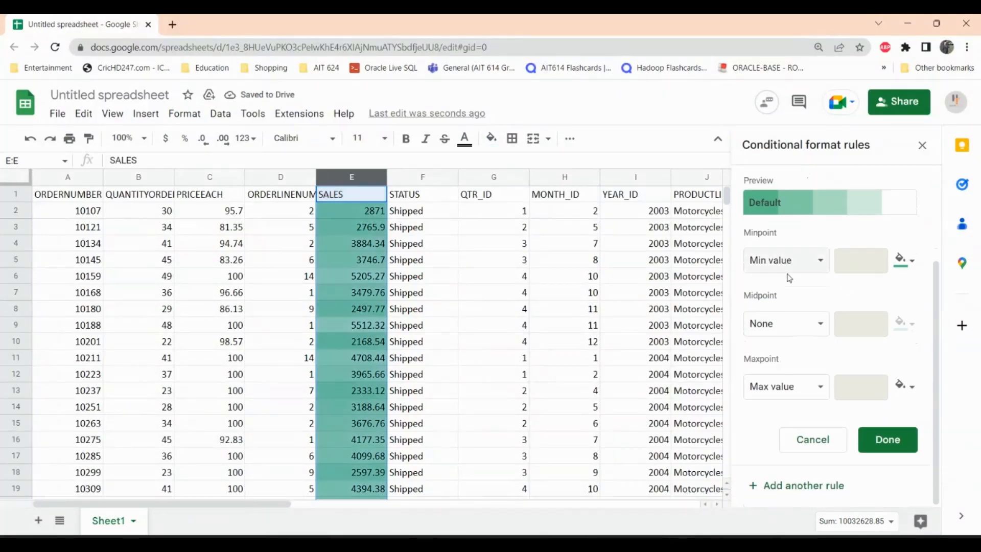
Step: Examine the color scale's minpoint value types and the color choices for its minpoint and maxpoint
left_click(823, 267)
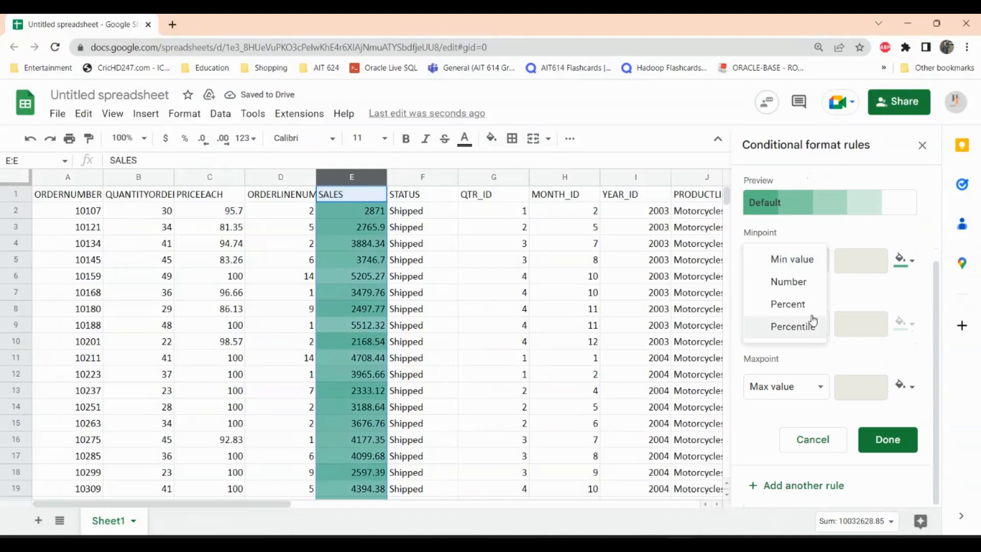
left_click(858, 297)
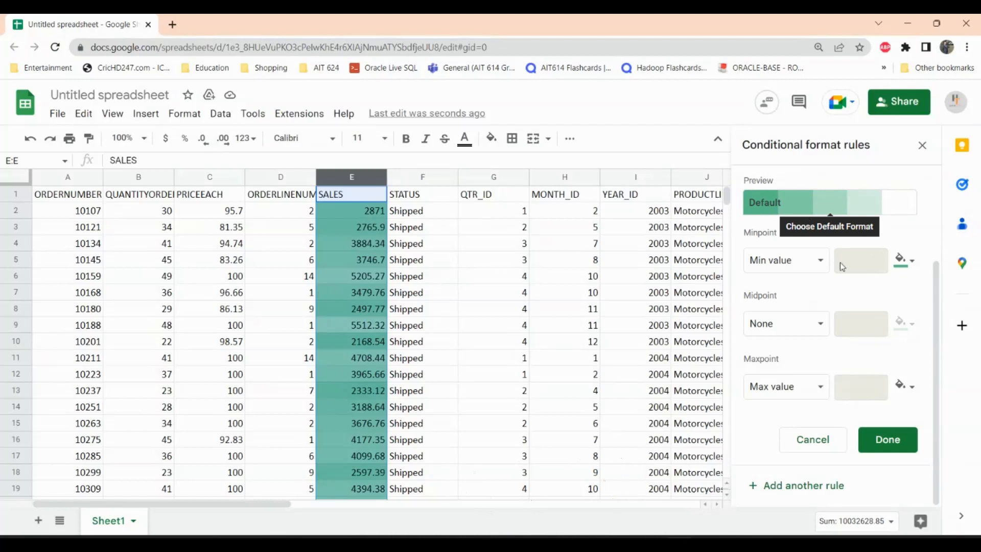
left_click(903, 261)
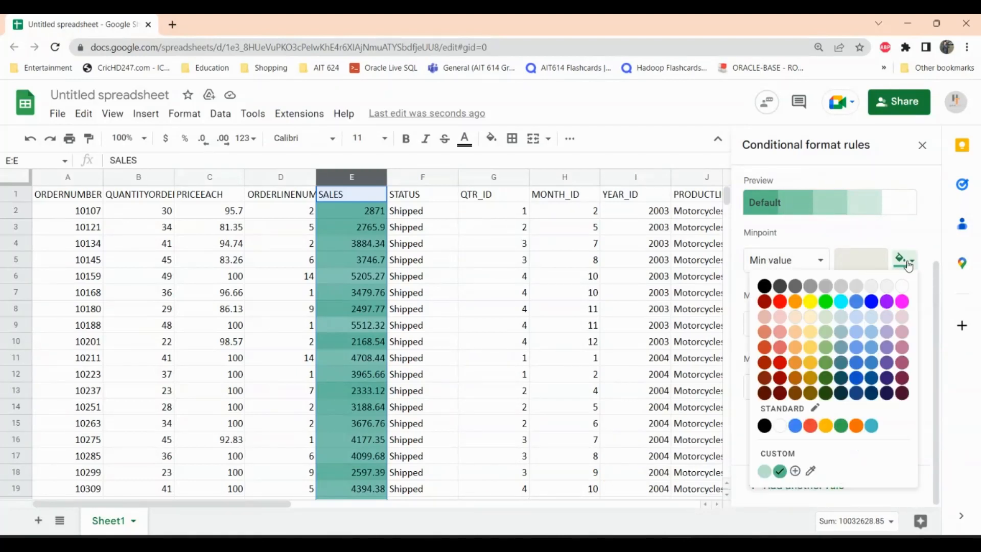
left_click(908, 264)
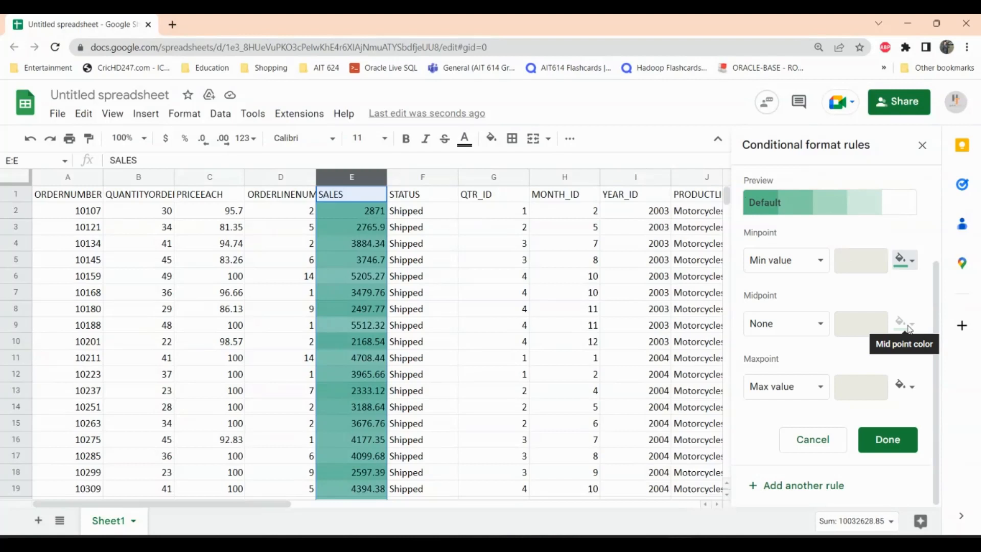
left_click(908, 392)
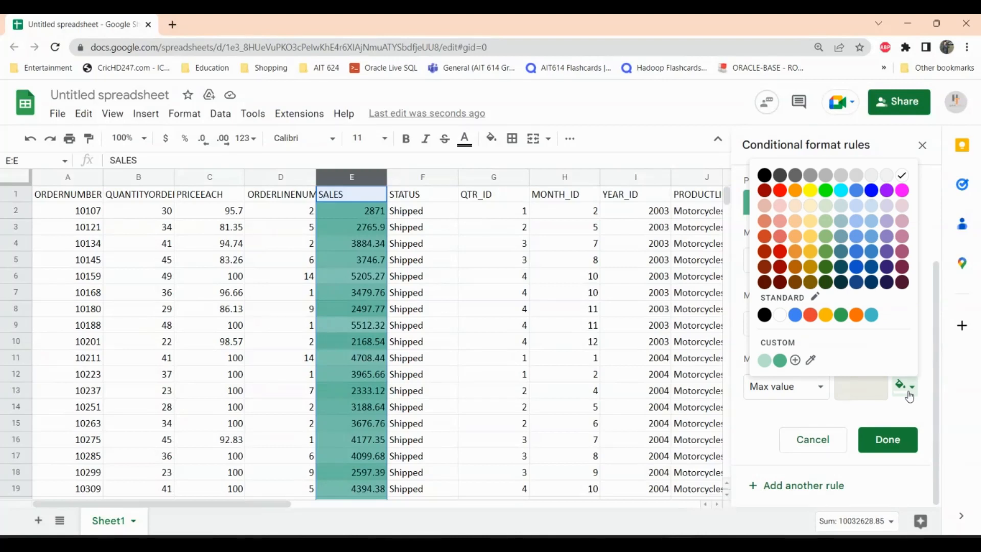
left_click(909, 396)
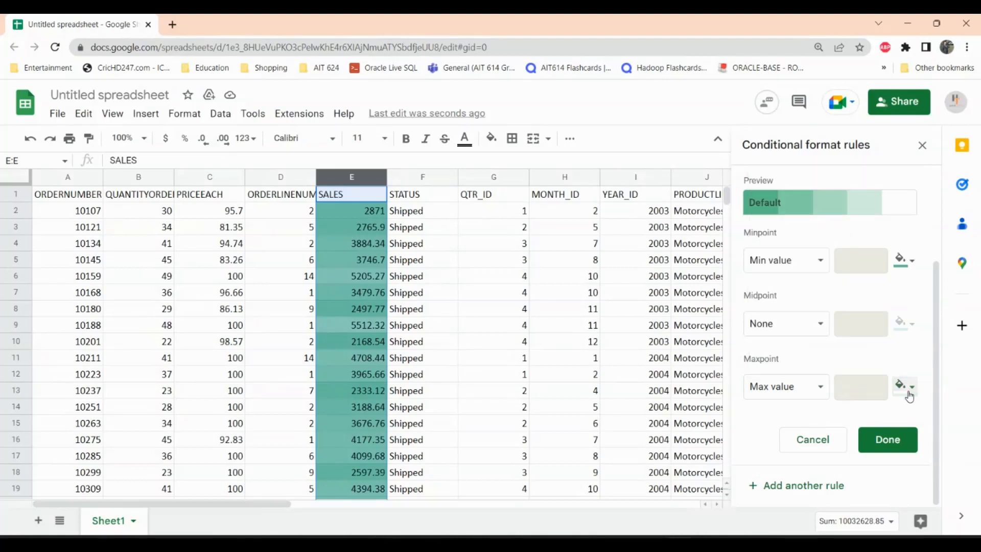
left_click(909, 396)
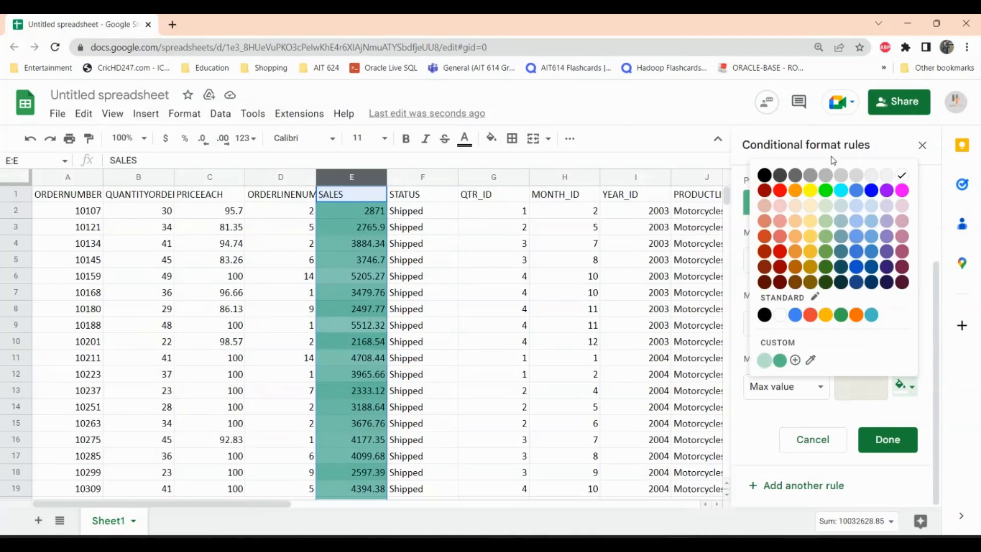
left_click(890, 415)
Step: Give the SALES color scale a light green minpoint and a dark green maxpoint, and save the rule
left_click(905, 265)
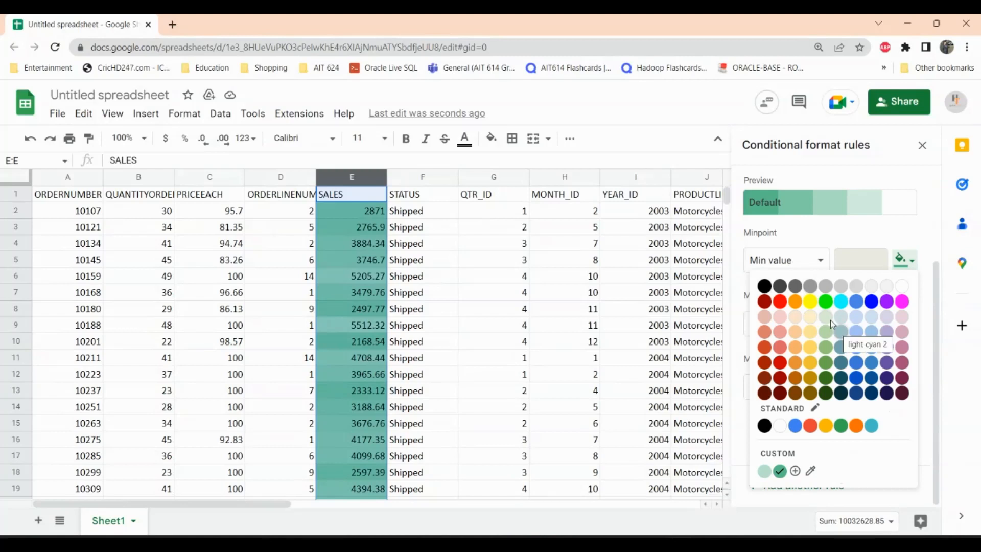
left_click(828, 337)
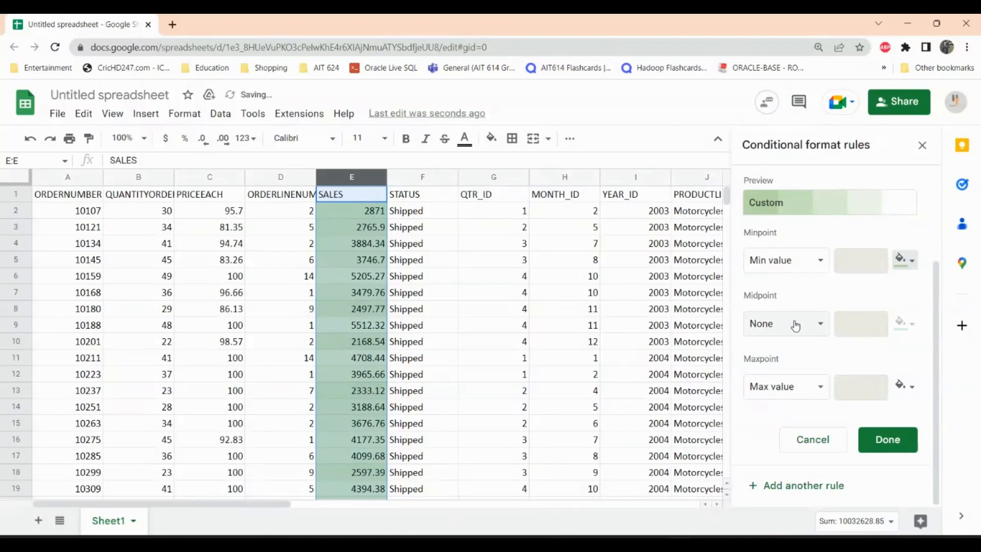
left_click(904, 386)
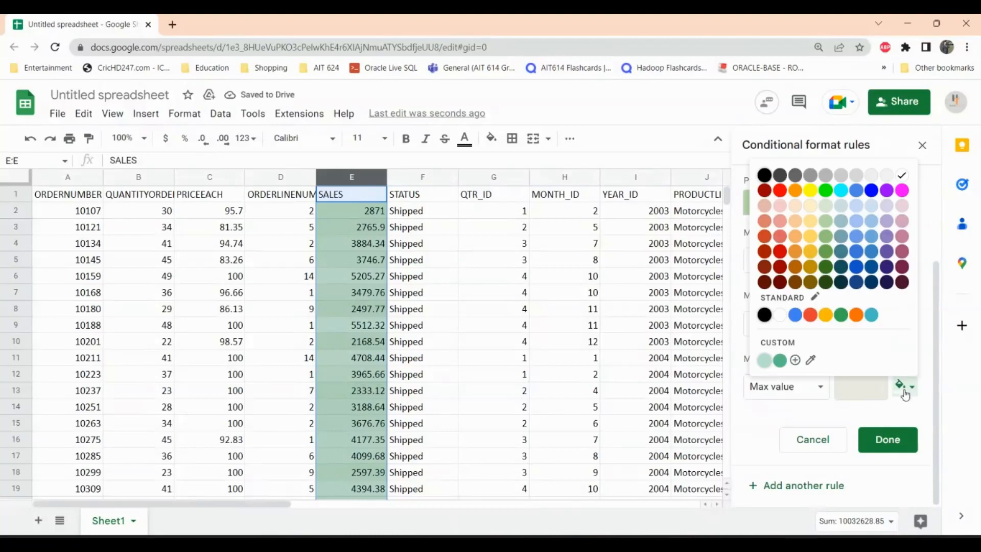
left_click(826, 256)
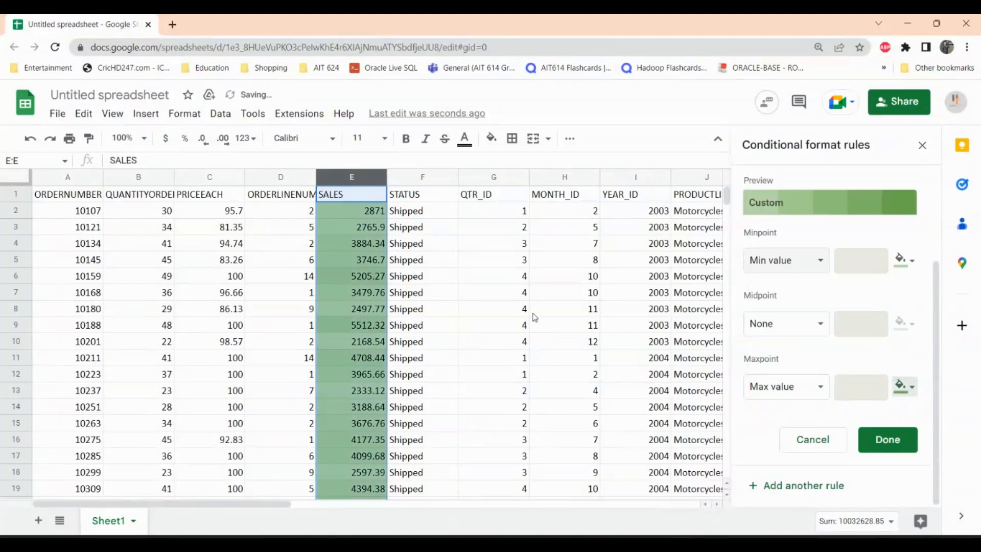
left_click(493, 325)
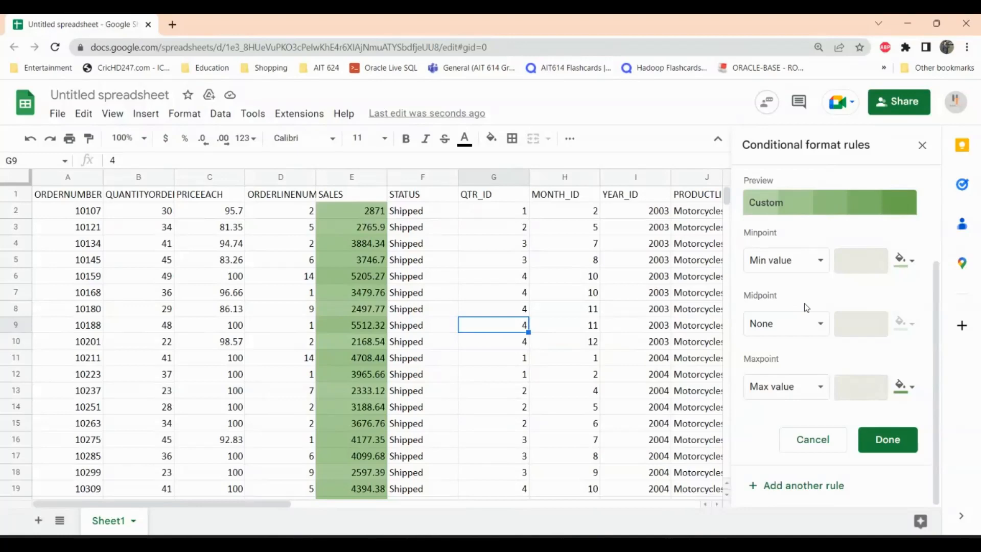
left_click(889, 443)
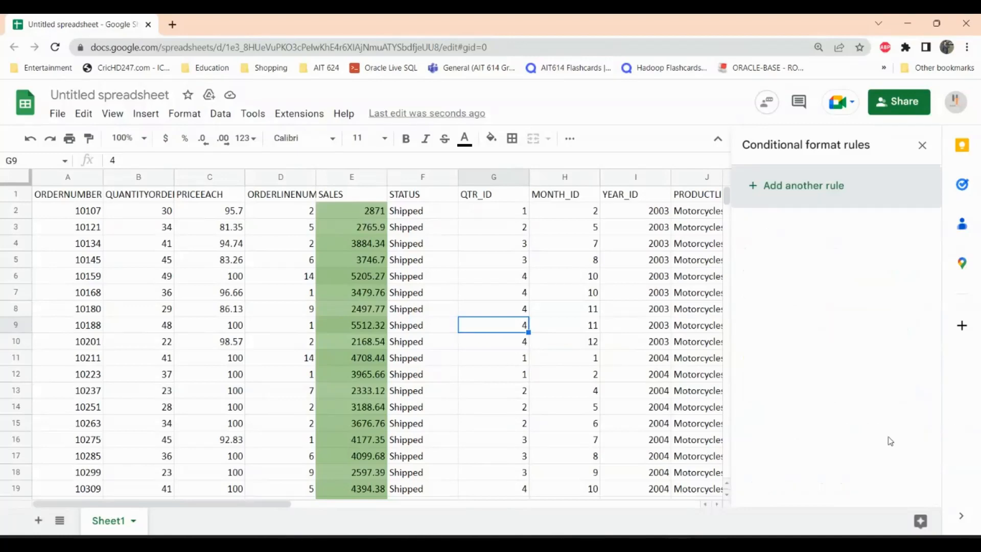
Step: Examine the green shading in the SALES column and the highlighting in the STATUS column down to about row 150
scroll(534, 378, "down", 4)
scroll(534, 378, "up", 5)
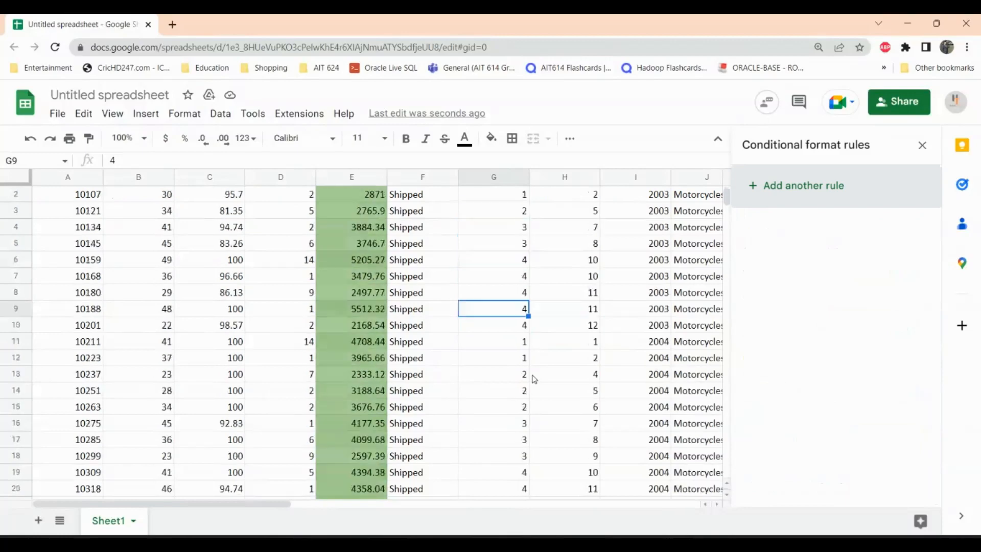
left_click(421, 179)
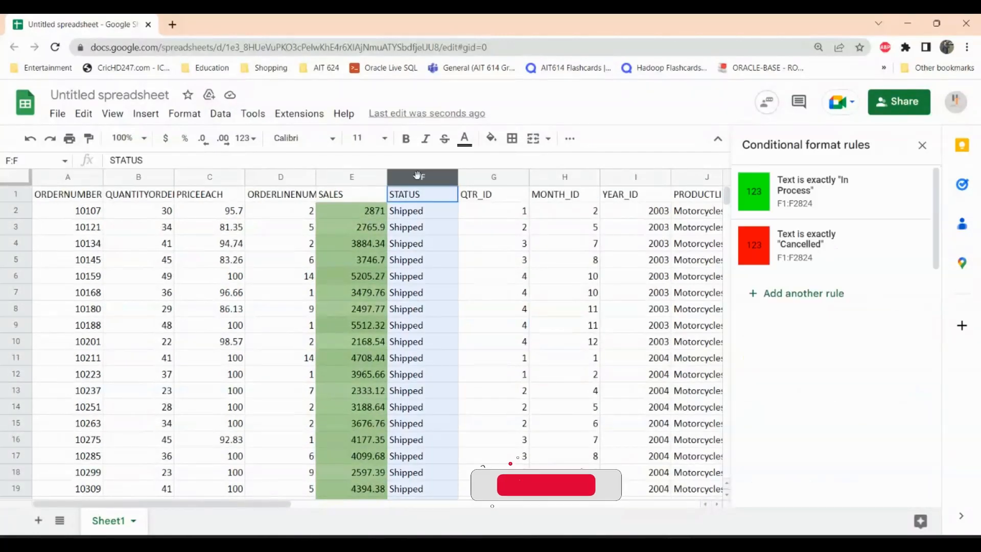
left_click(495, 409)
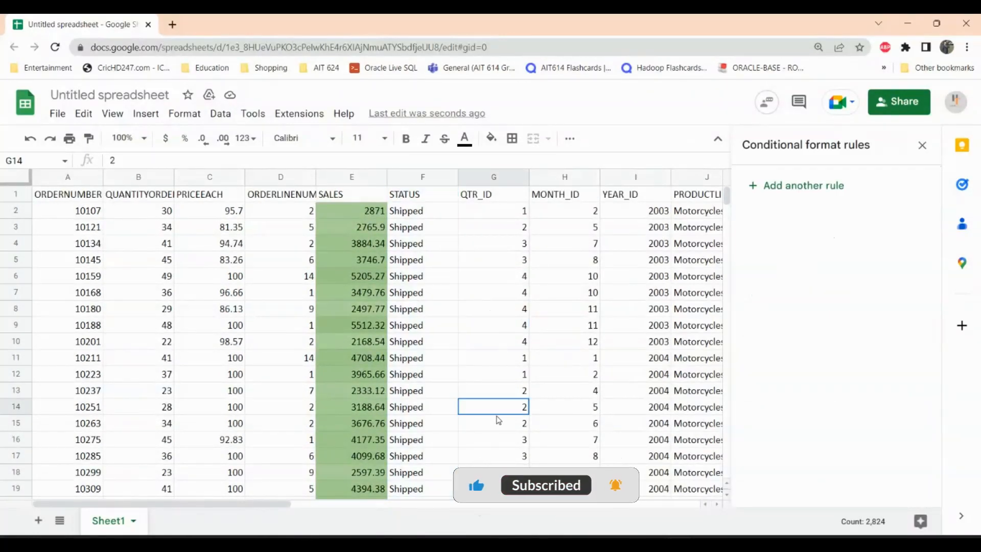
scroll(498, 416, "down", 15)
scroll(499, 420, "up", 3)
scroll(499, 420, "down", 20)
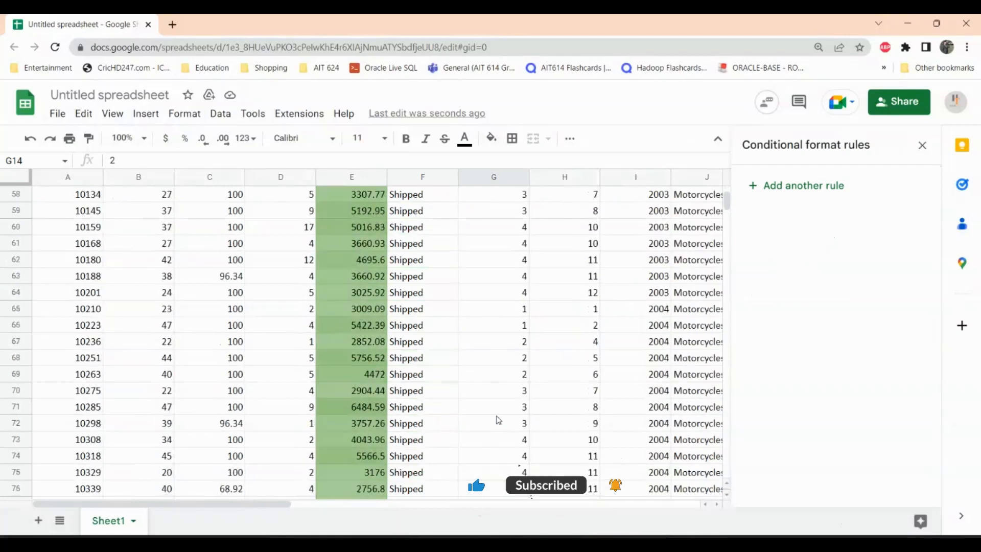
scroll(498, 420, "down", 5)
scroll(498, 420, "up", 9)
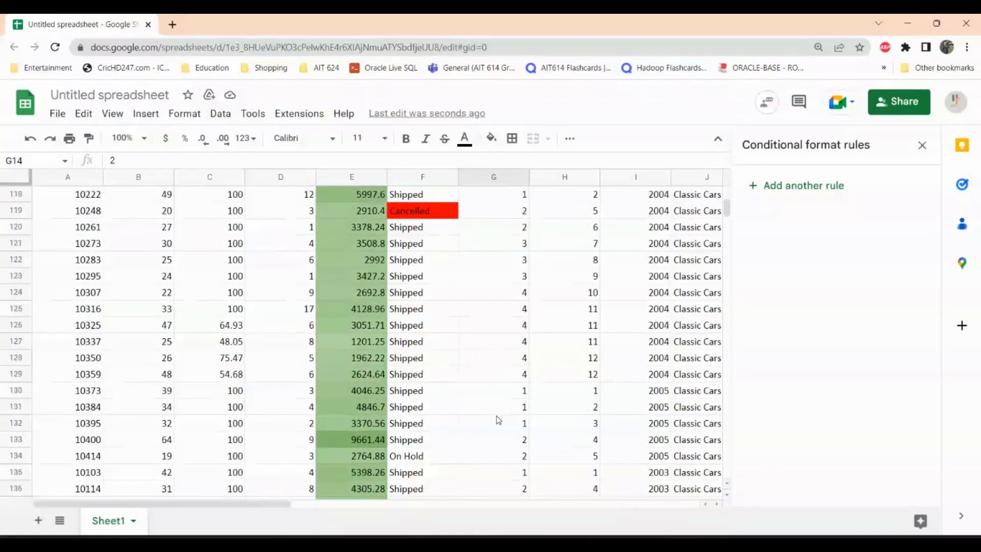
scroll(499, 420, "down", 1)
scroll(498, 420, "down", 9)
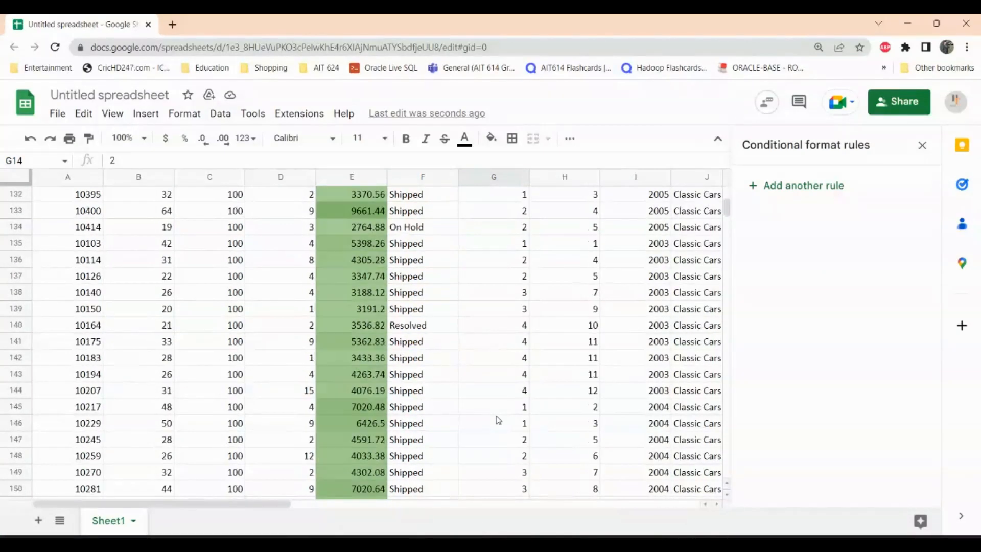
scroll(498, 420, "up", 1)
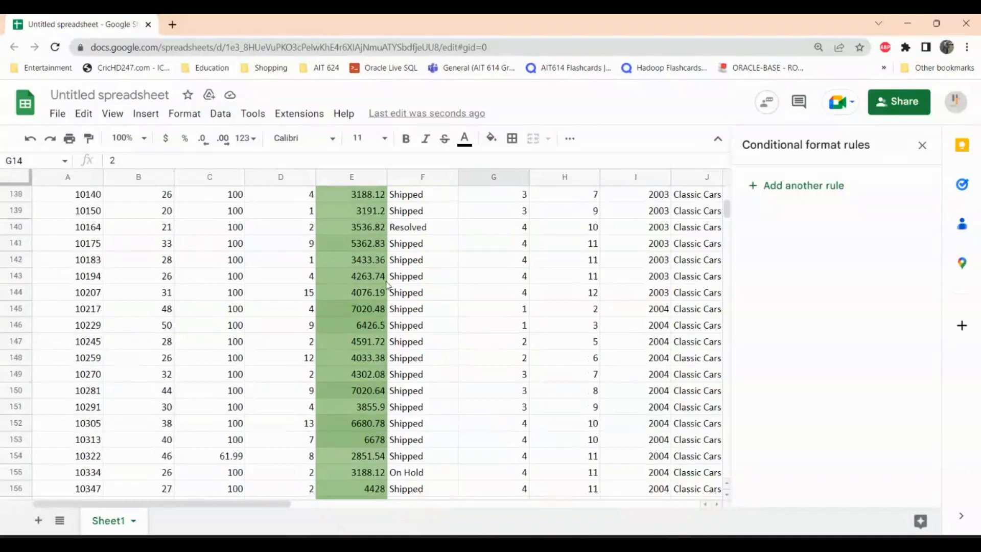
left_click(403, 230)
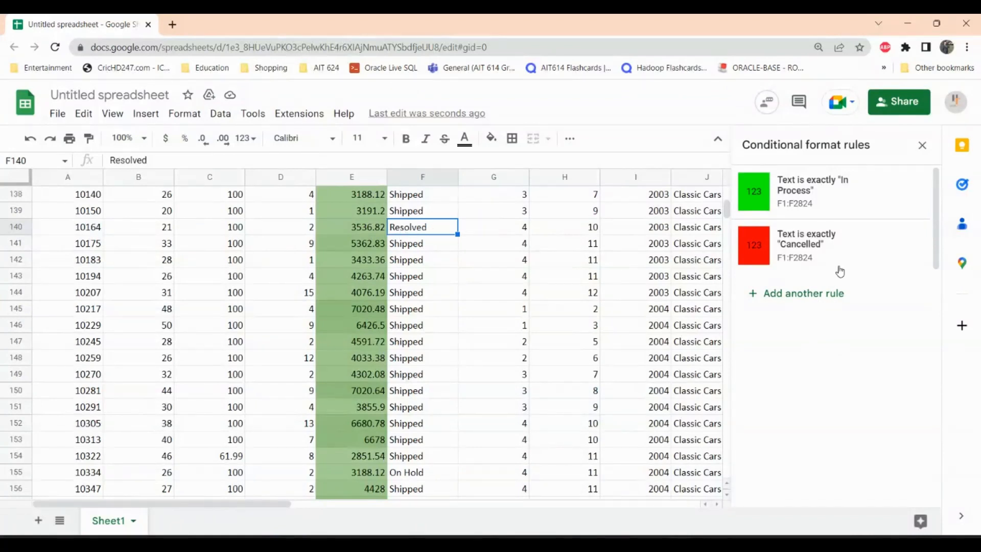
left_click(805, 297)
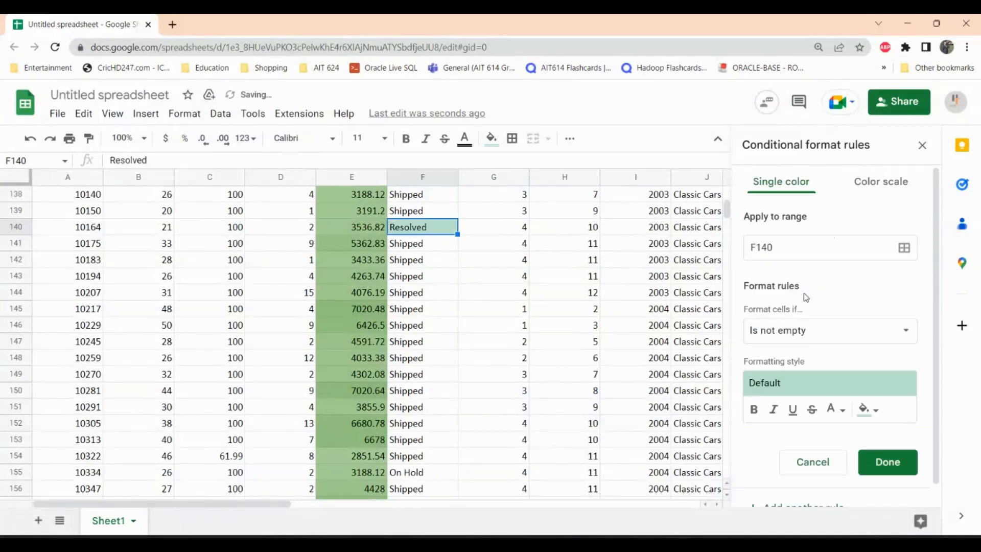
left_click(798, 330)
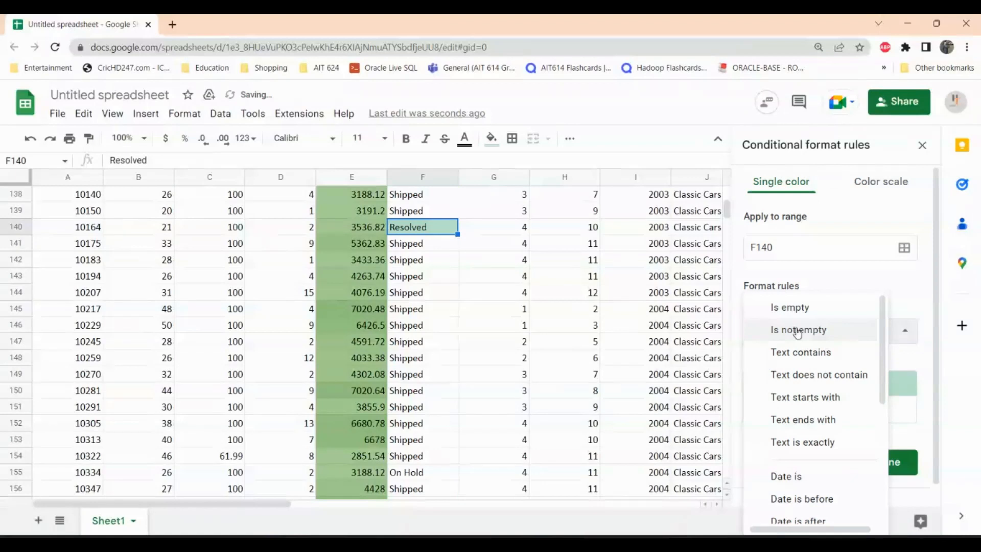
left_click(818, 443)
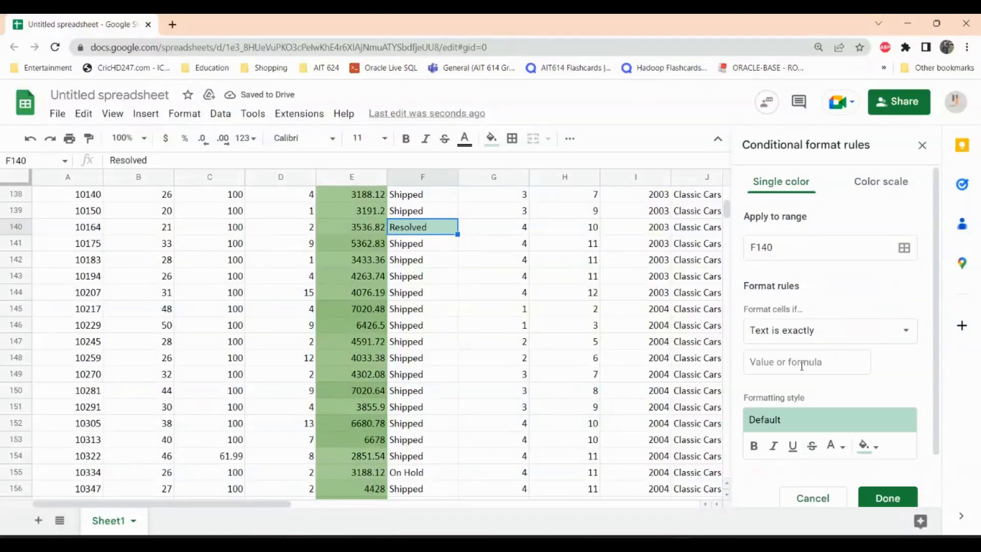
left_click(802, 366)
type("ztz")
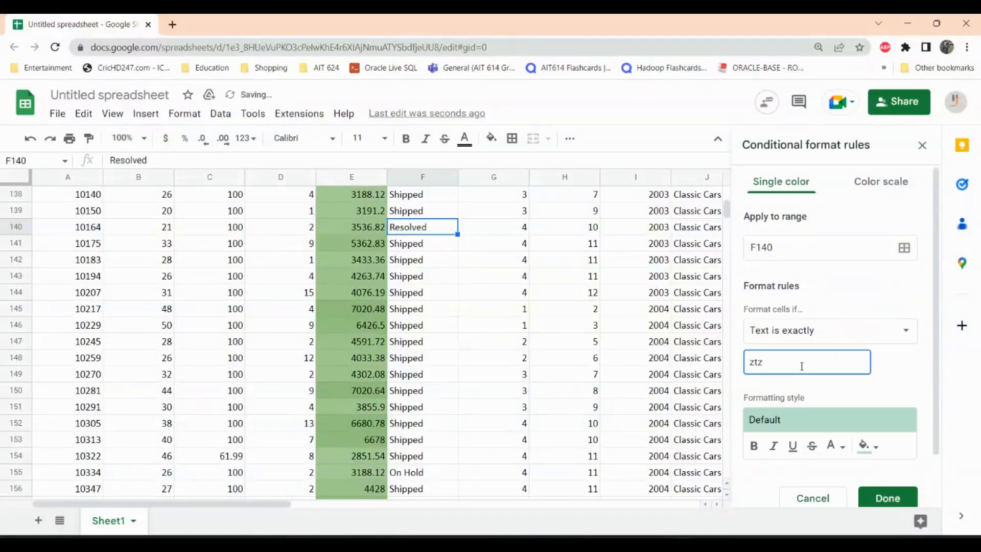
key("BackSpace")
type("Resolb")
key("BackSpace")
left_click(773, 245)
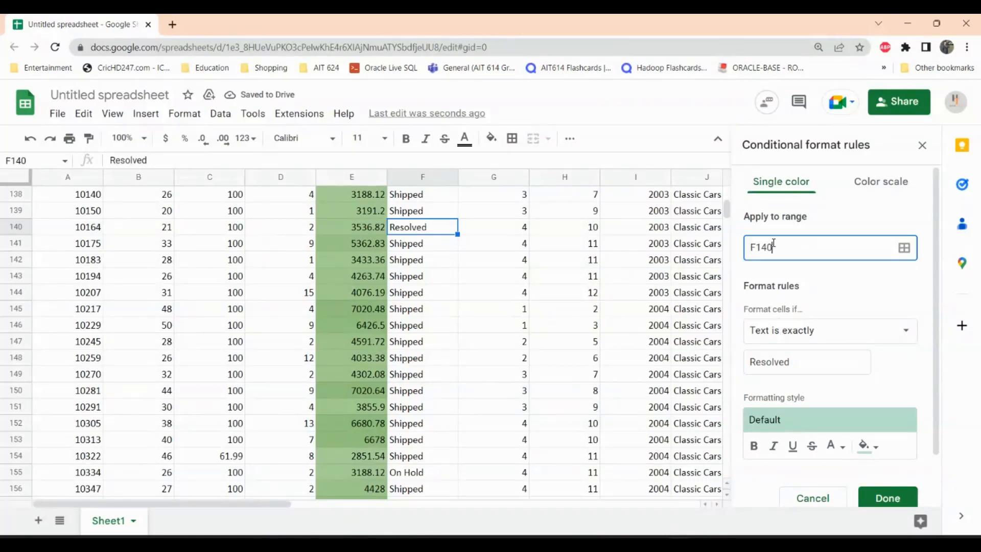
left_click(419, 176)
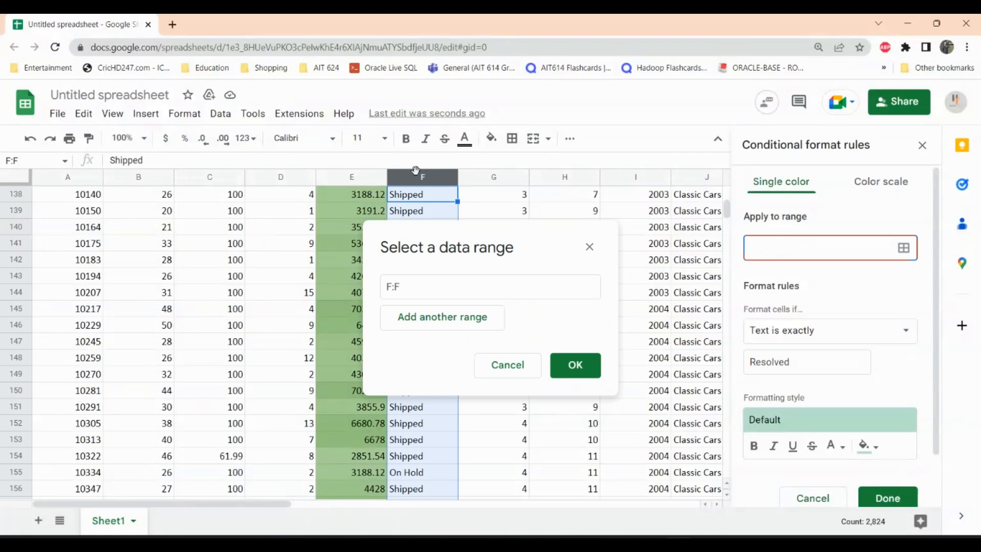
left_click(462, 322)
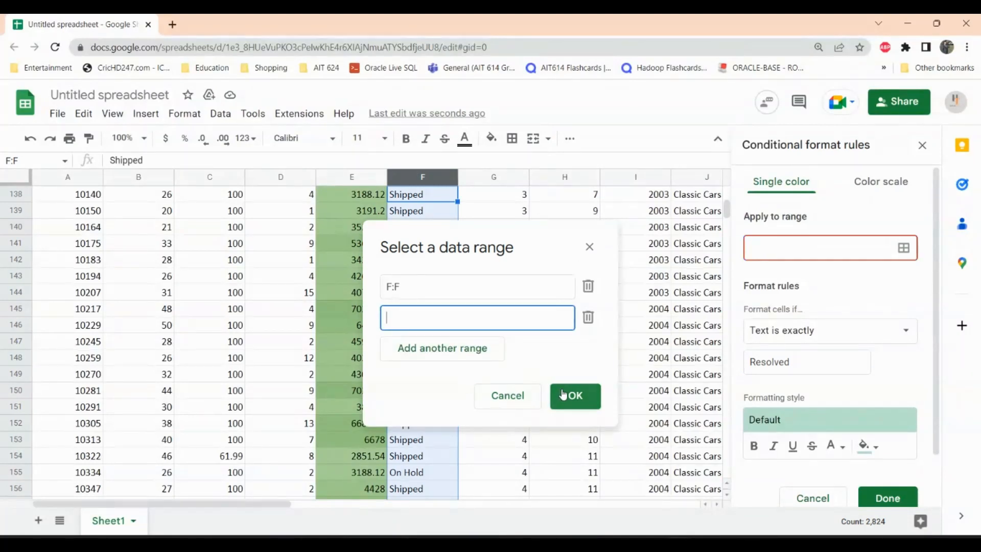
left_click(562, 395)
left_click(830, 498)
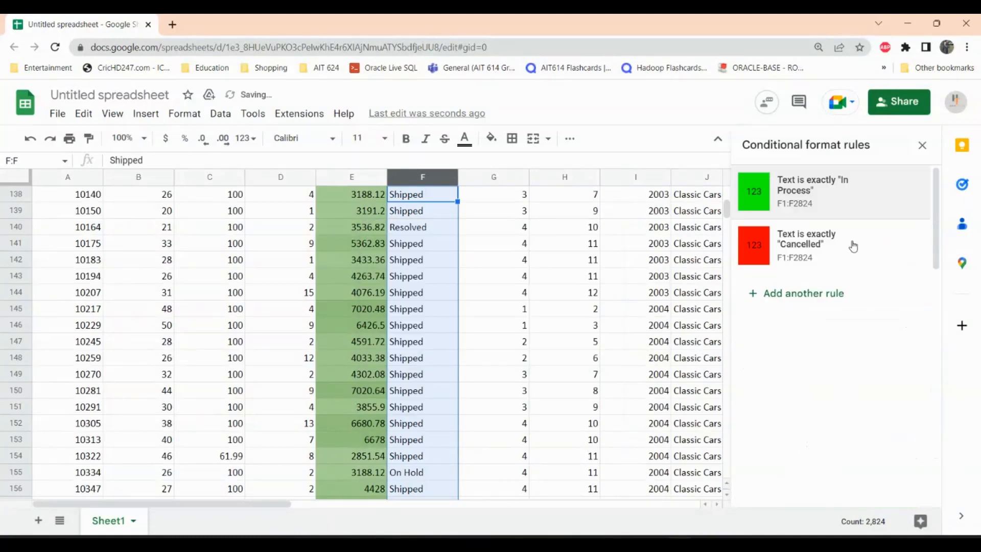
Step: Add a conditional formatting rule to the STATUS column that fills cells whose text is exactly "On Hold" in yellow, and save it
left_click(803, 299)
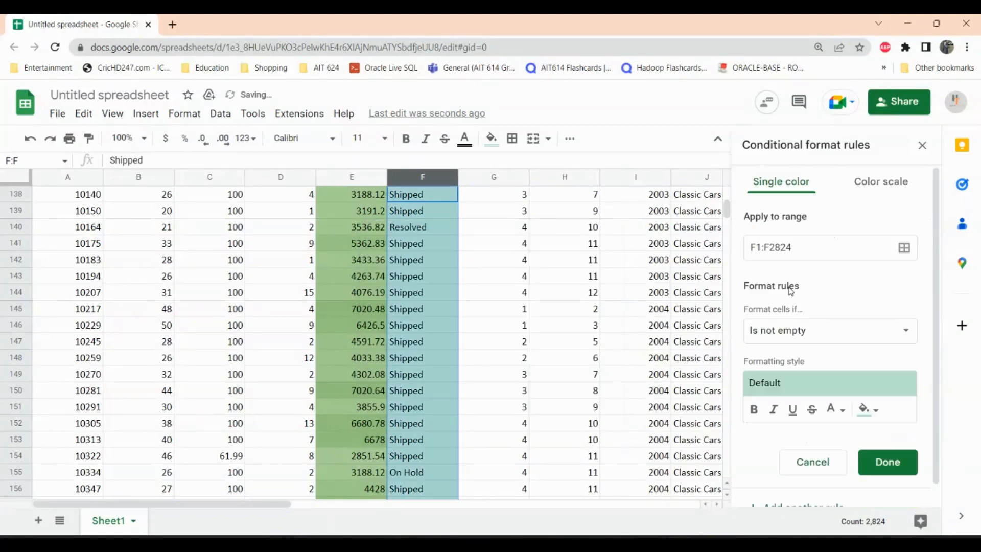
left_click(825, 335)
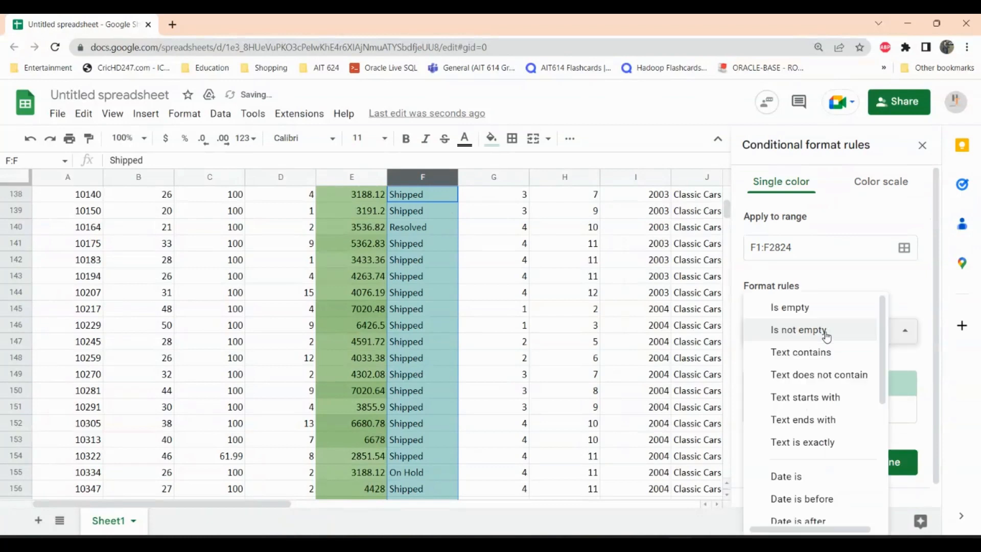
scroll(806, 448, "down", 2)
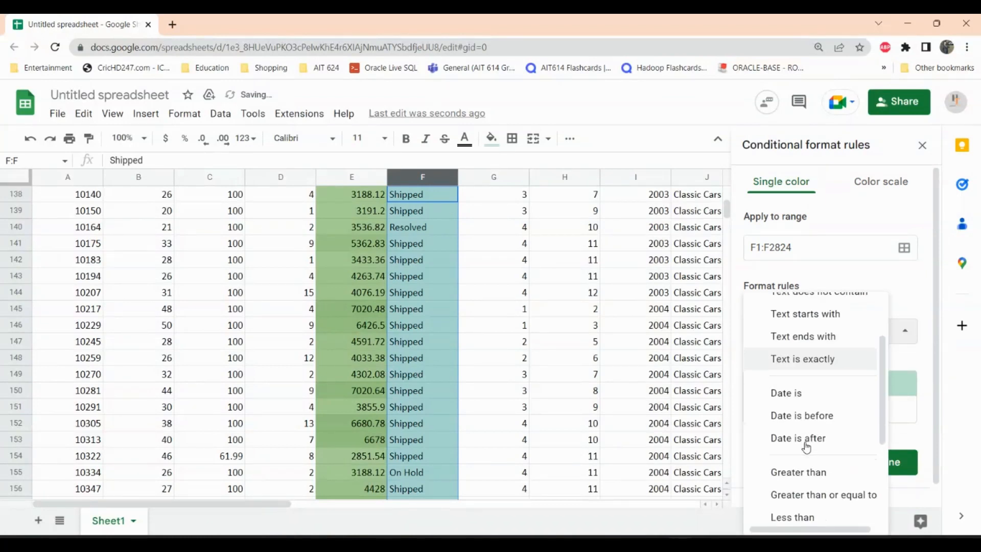
left_click(808, 364)
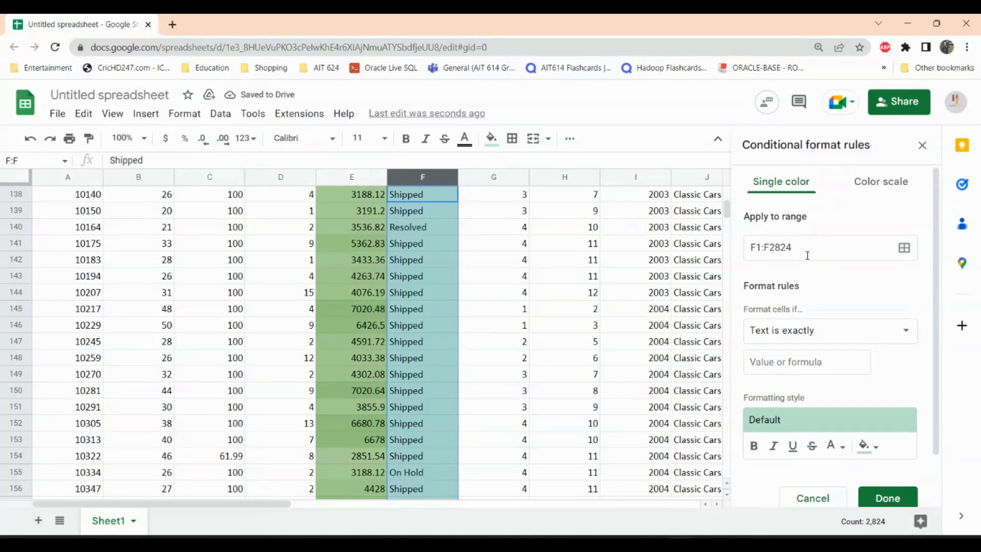
left_click(789, 364)
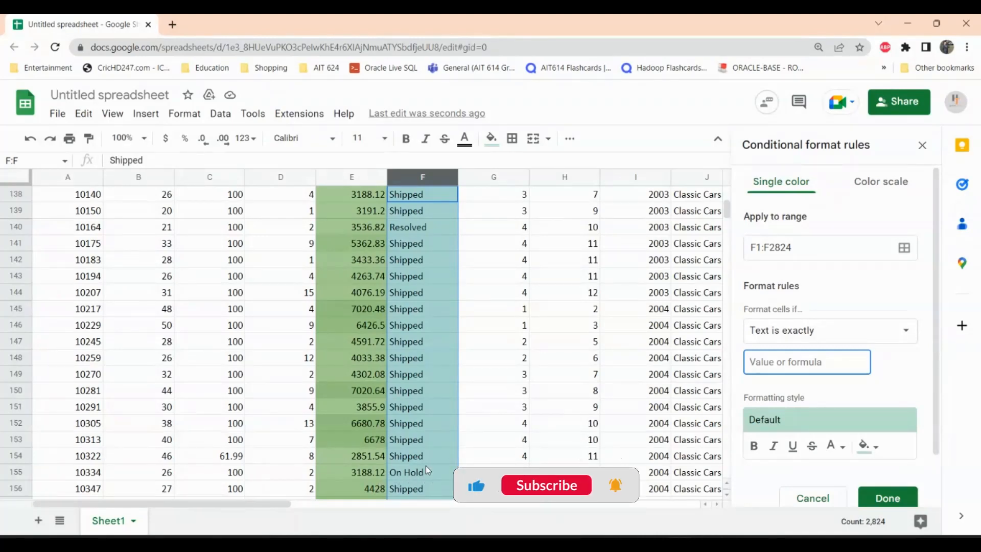
type("On Hold")
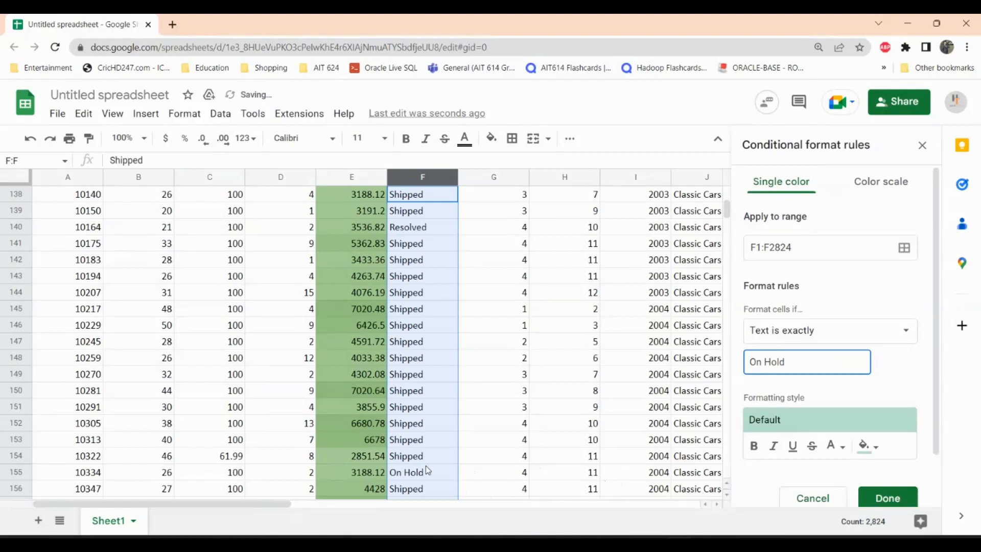
left_click(875, 447)
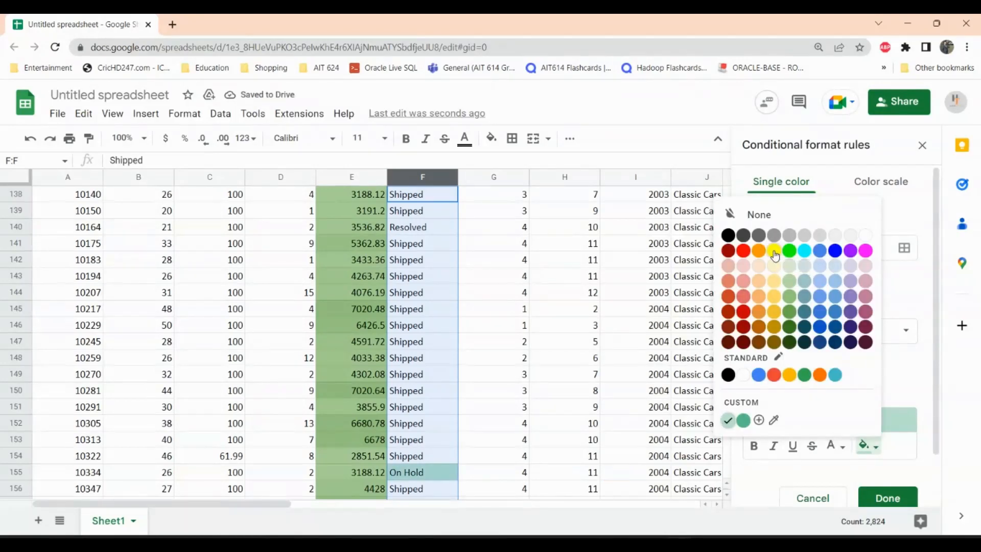
left_click(775, 252)
left_click(883, 500)
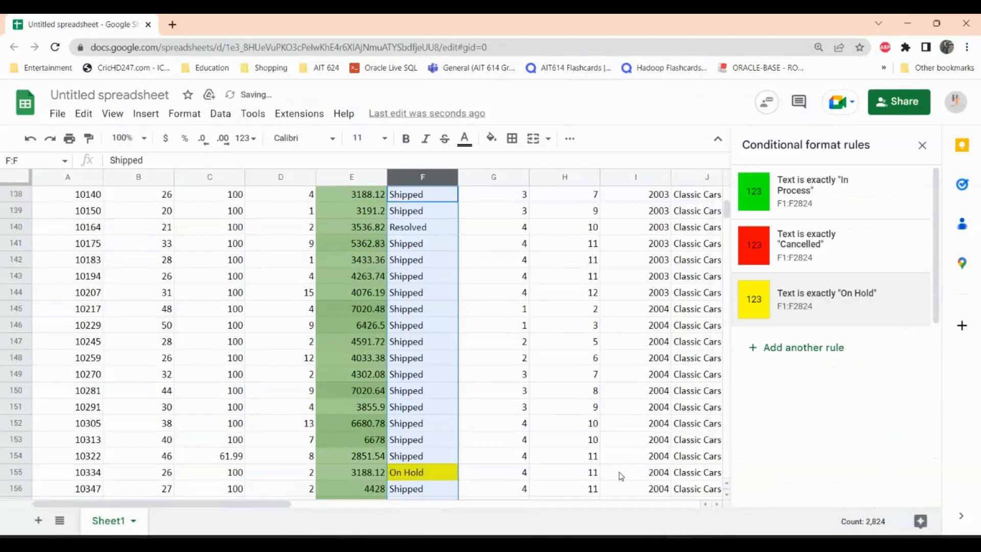
Step: Examine the status highlighting in the STATUS column down to about row 230 and back up
left_click(564, 440)
scroll(470, 375, "down", 4)
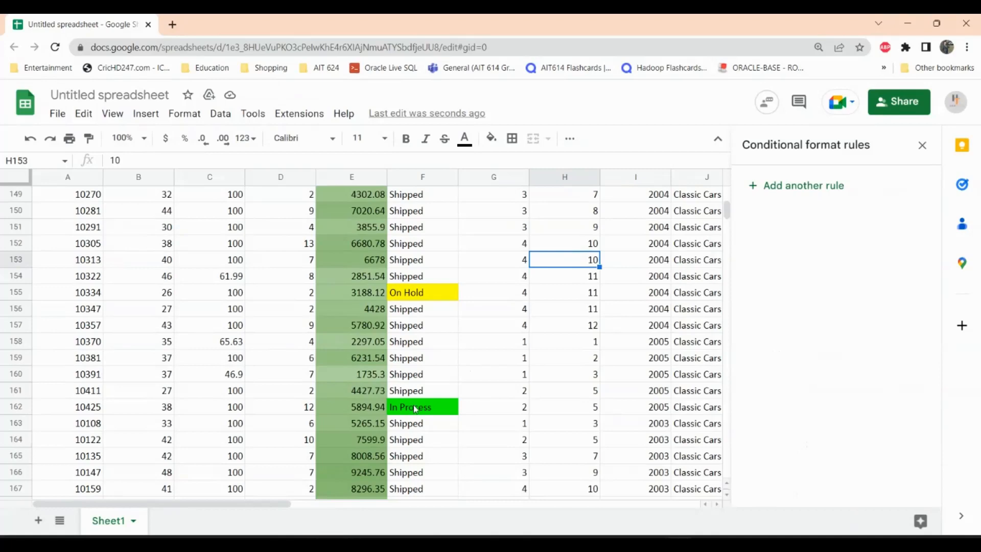
scroll(414, 415, "down", 6)
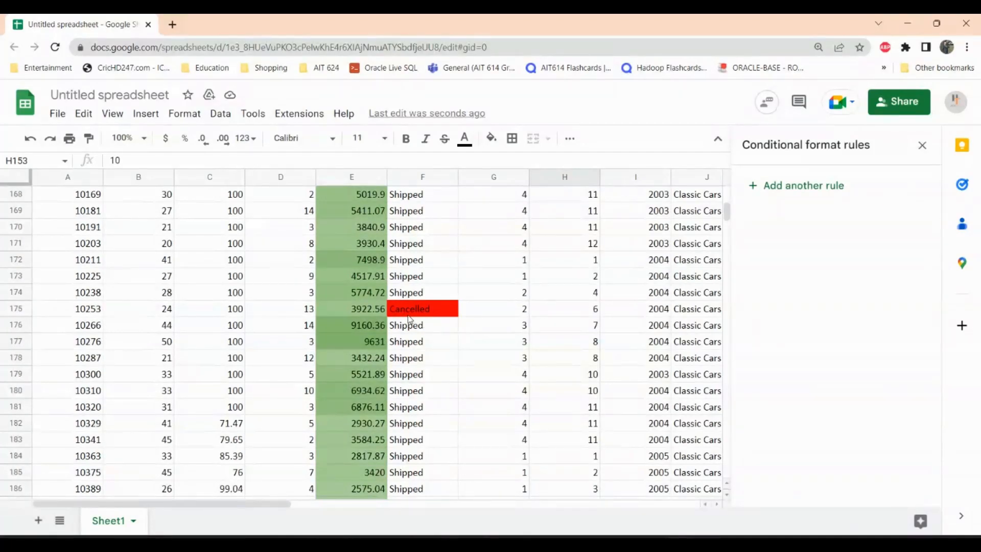
scroll(427, 321, "down", 15)
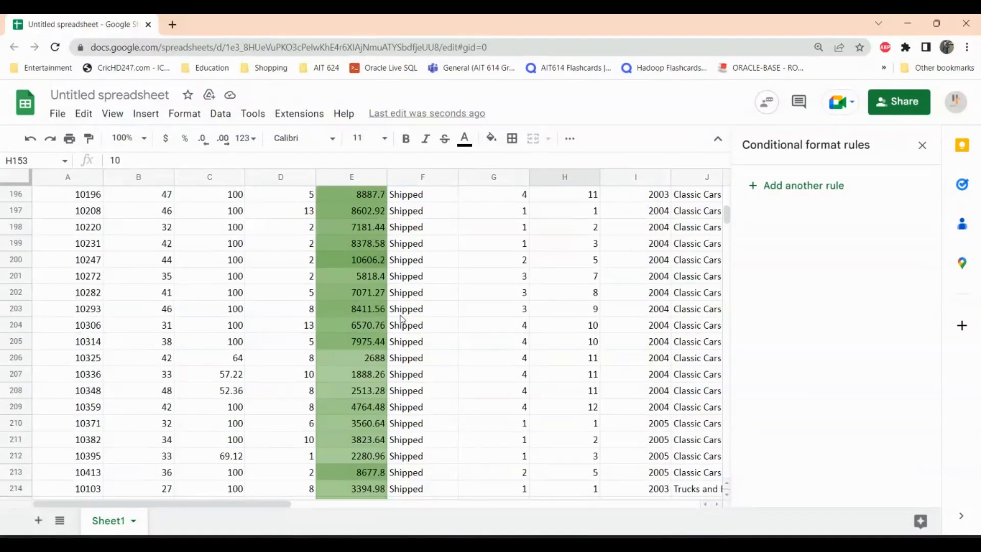
scroll(402, 320, "down", 4)
scroll(402, 319, "up", 5)
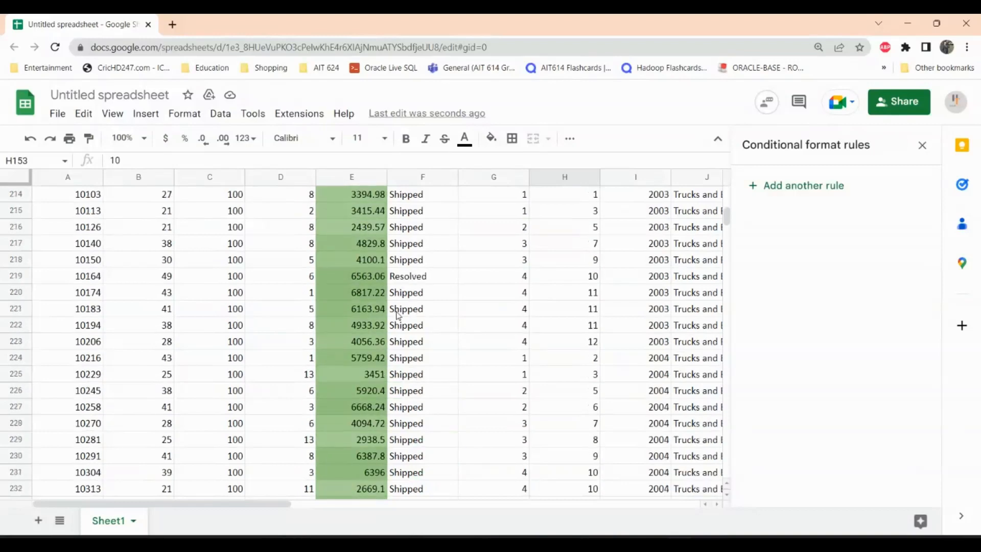
scroll(398, 315, "up", 2)
scroll(399, 315, "up", 20)
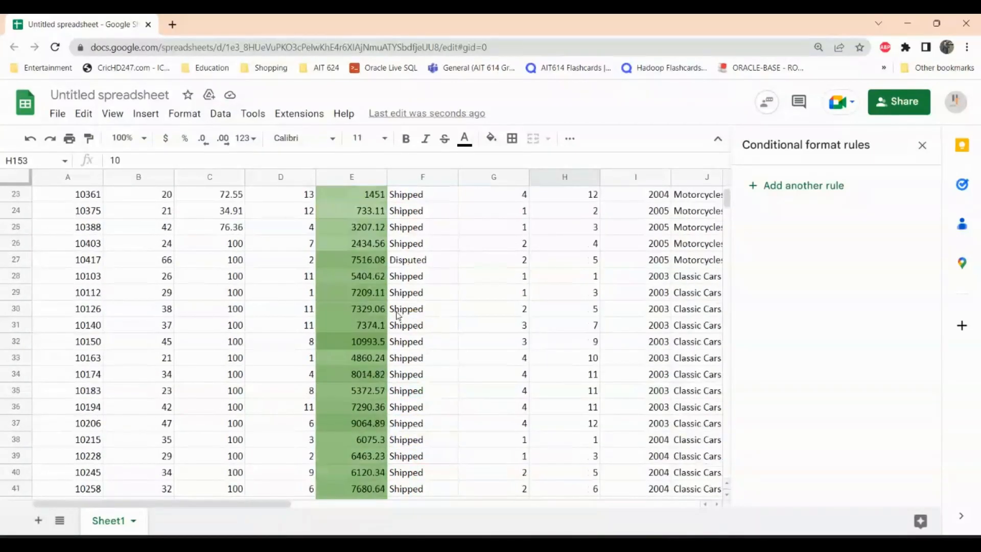
Step: Start another rule for the whole STATUS column with the condition Text is exactly "Resolved ", including a trailing space
left_click(419, 182)
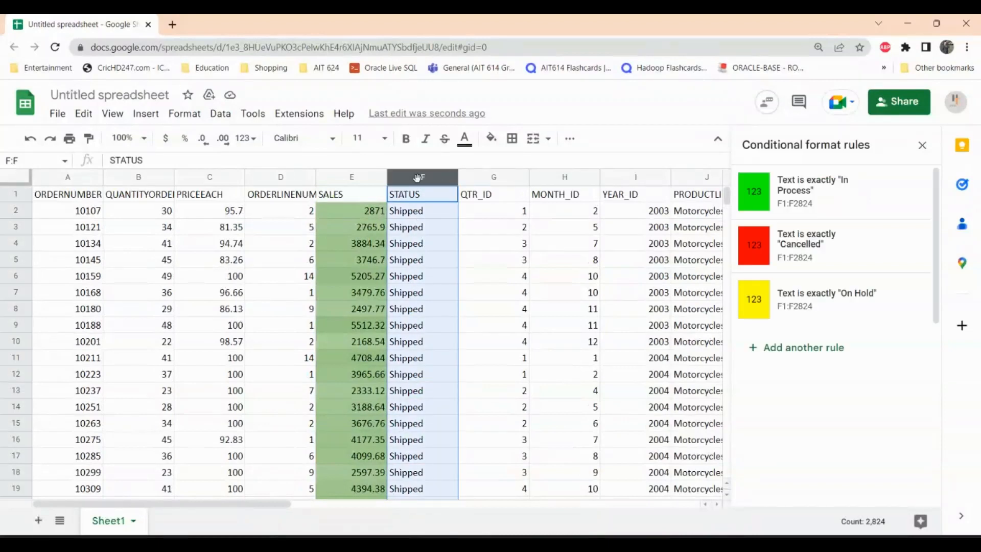
left_click(786, 350)
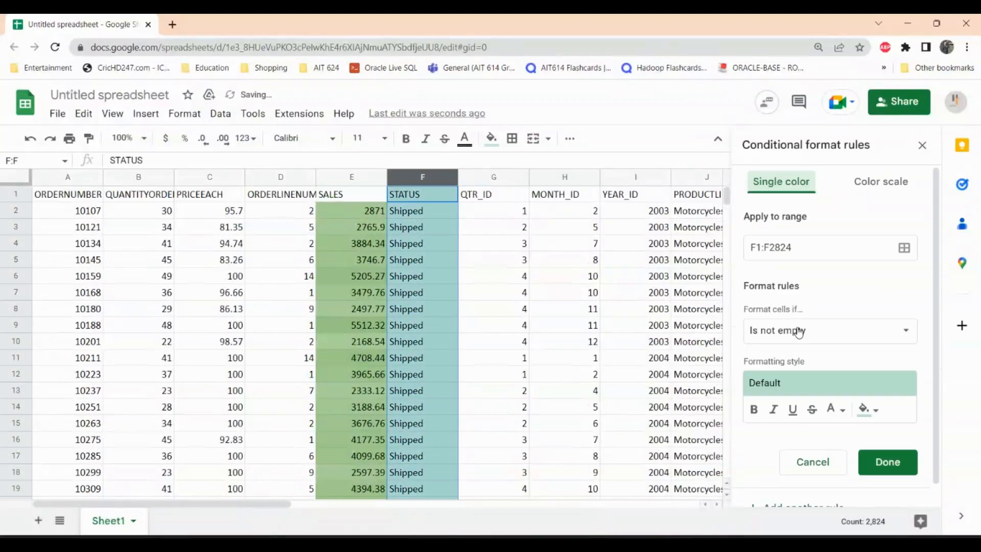
left_click(797, 330)
left_click(801, 441)
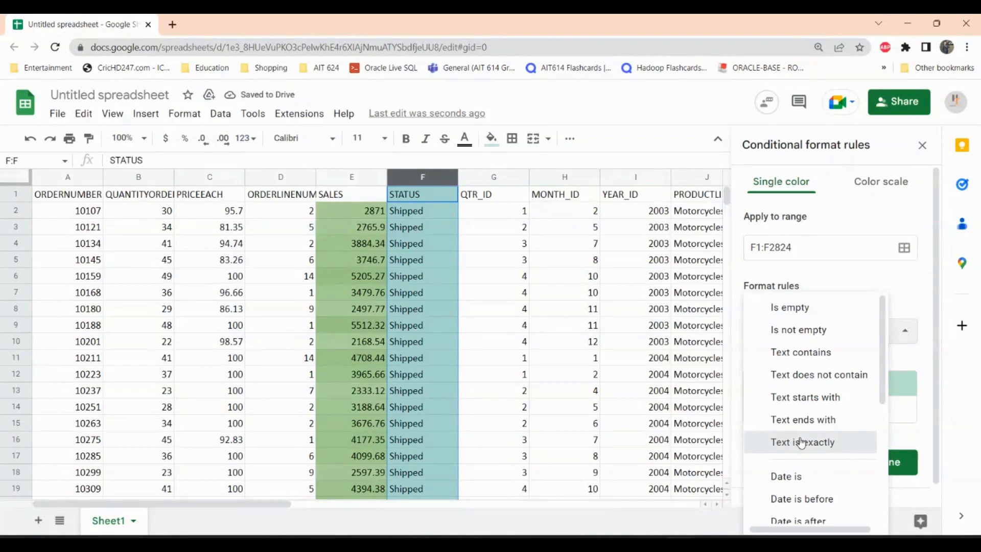
left_click(783, 362)
type("Re")
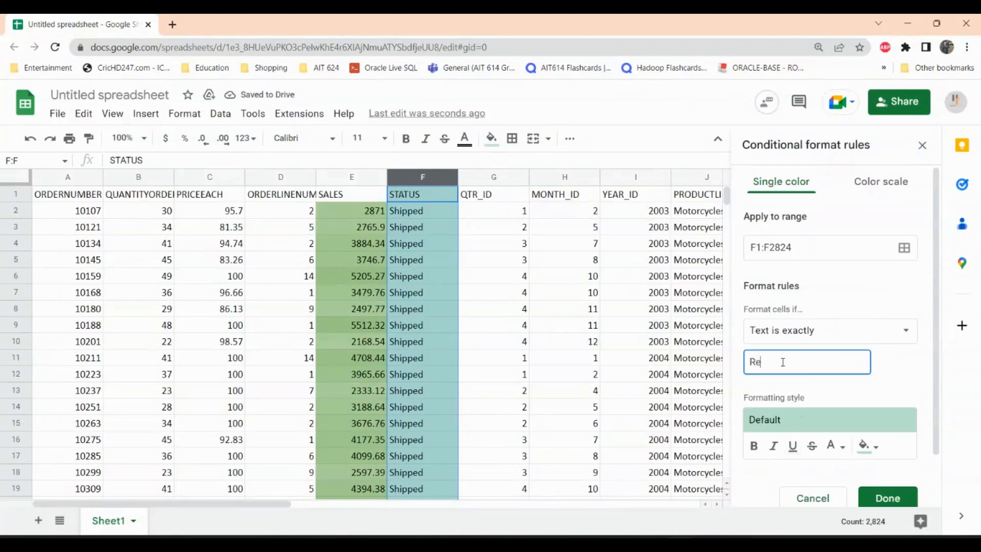
type("q")
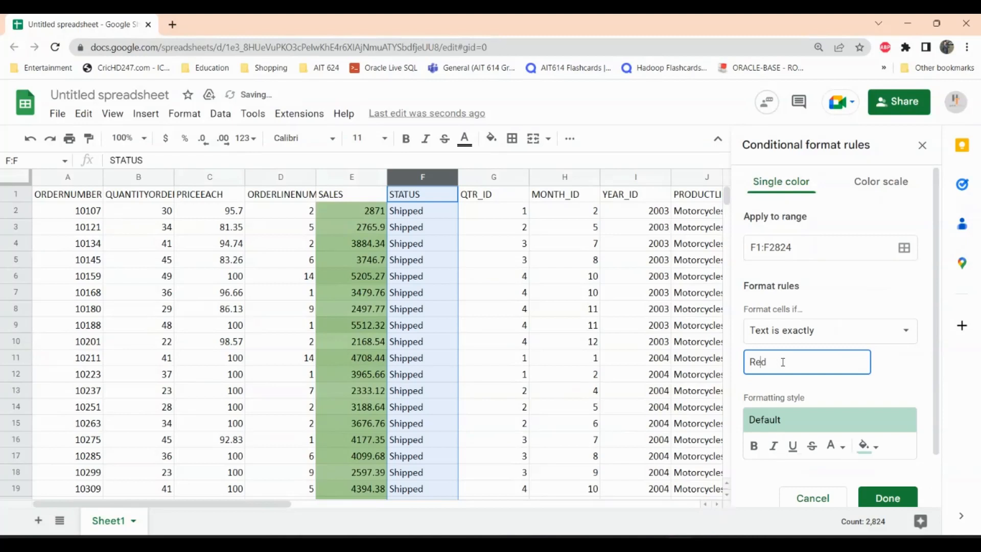
type("u")
key("BackSpace")
key("BackSpace")
type("lved")
Step: Give the new "Resolved " rule a light pink fill and save the rule
left_click(872, 448)
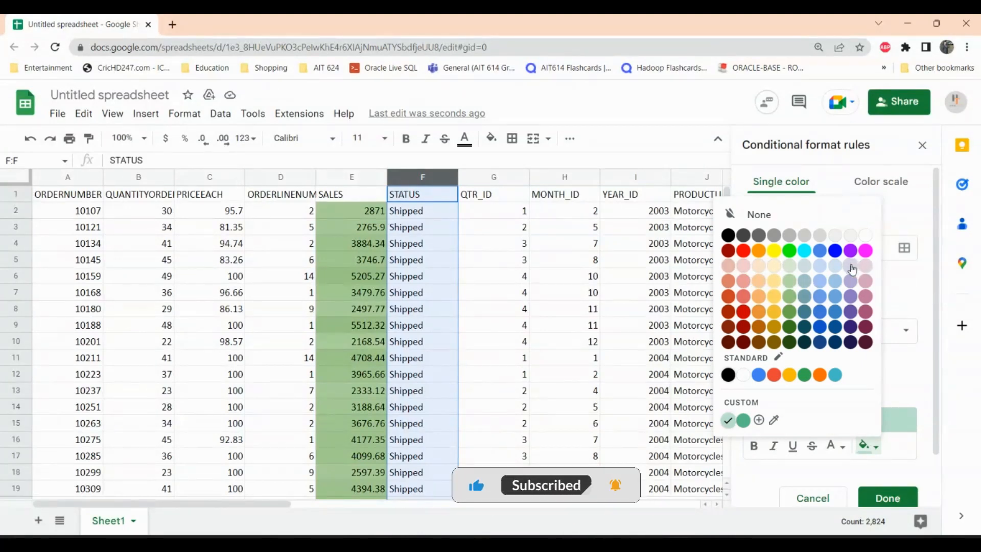
left_click(869, 283)
left_click(887, 498)
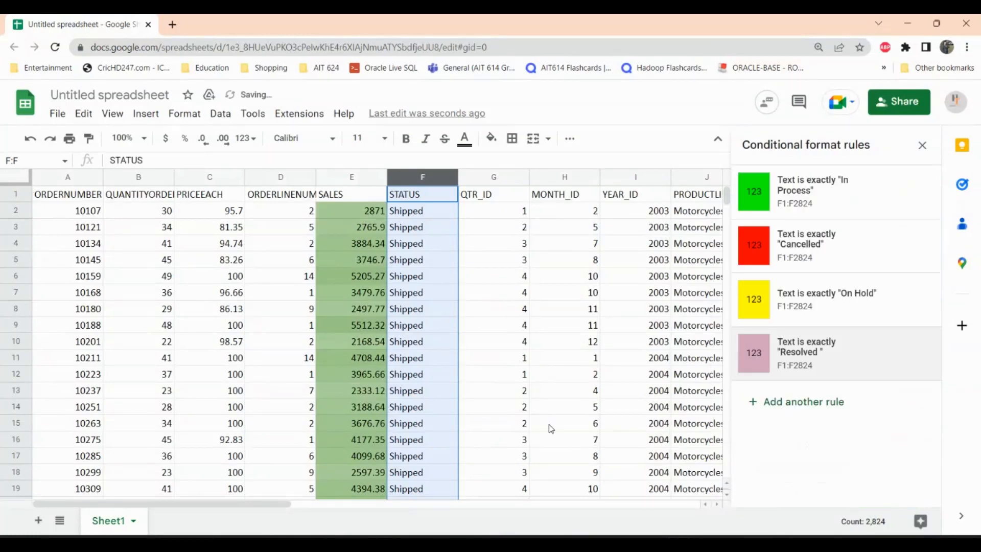
Step: Examine the STATUS column down to about row 235, checking the highlighting of the "Resolved" cells
scroll(550, 428, "down", 8)
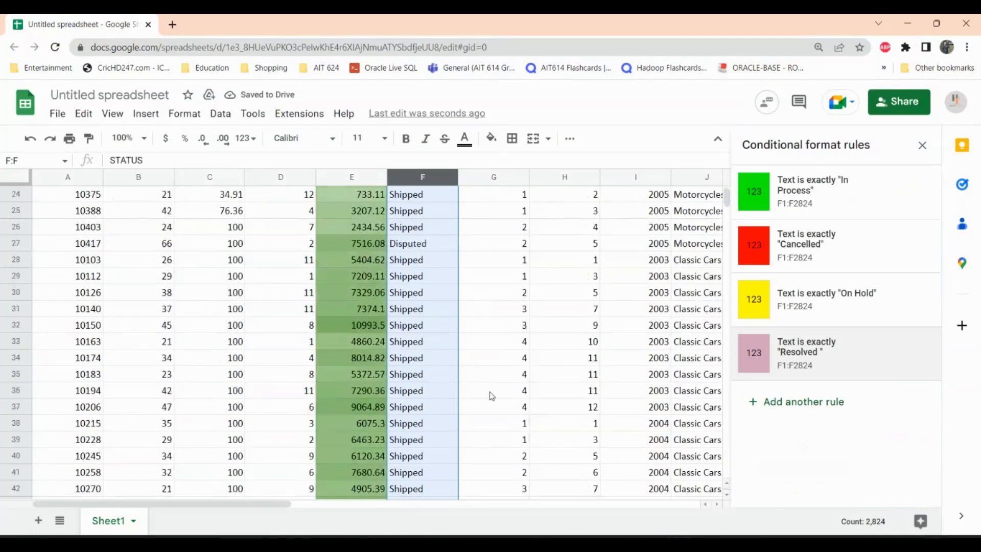
left_click(491, 396)
scroll(492, 396, "down", 10)
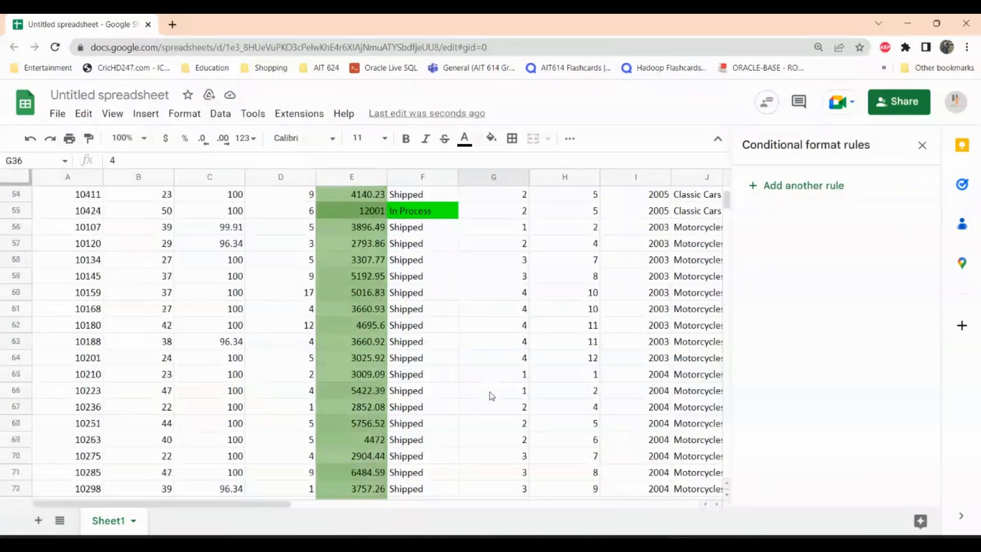
scroll(491, 396, "down", 20)
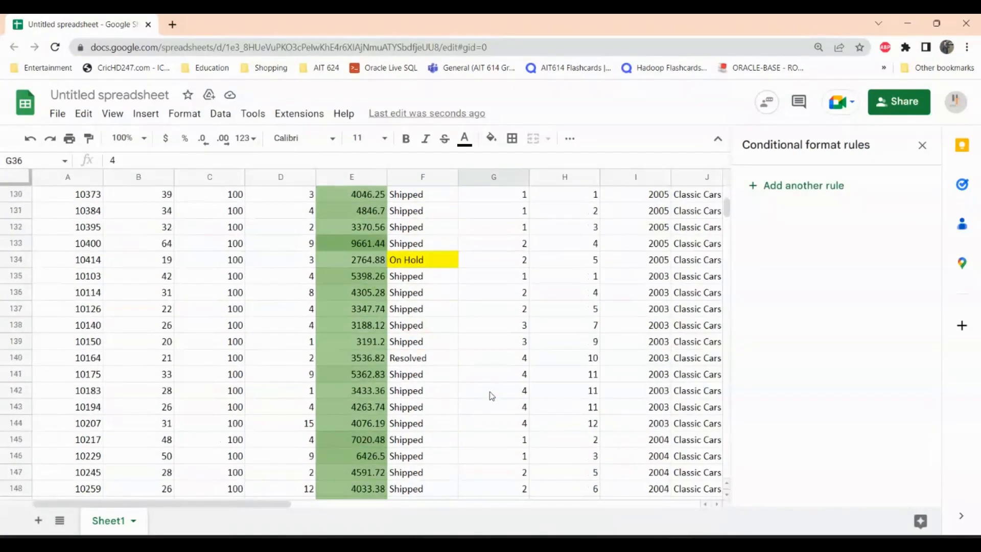
scroll(491, 396, "down", 20)
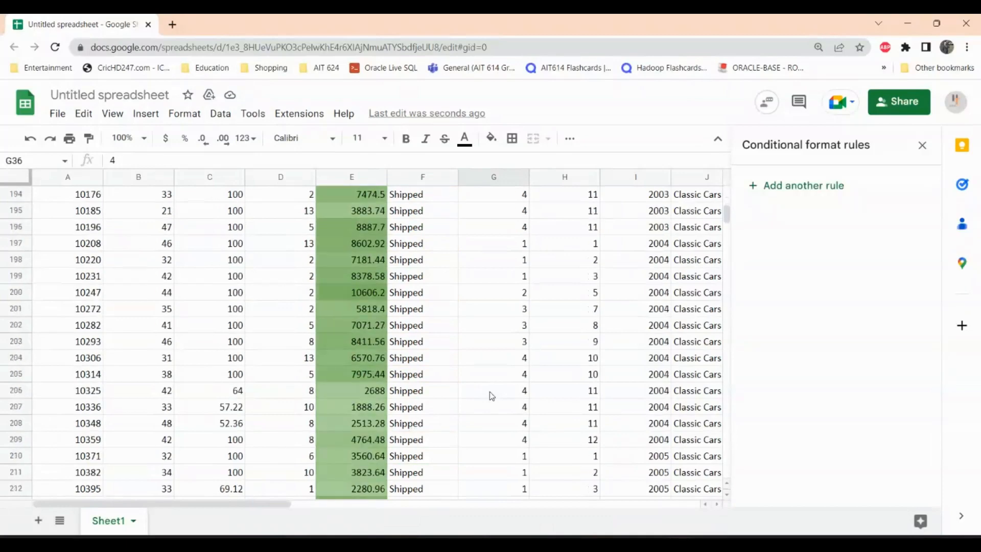
scroll(491, 395, "down", 10)
scroll(491, 396, "up", 2)
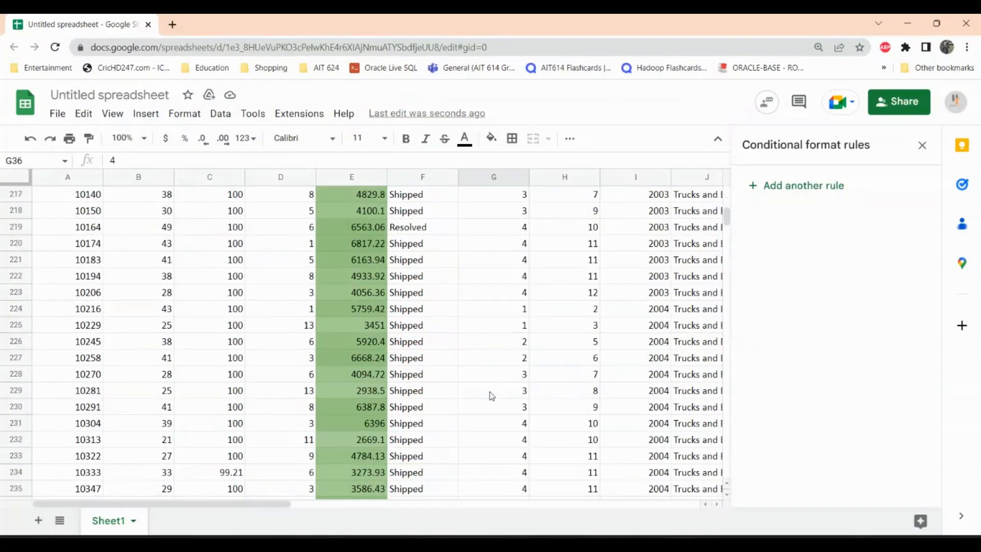
scroll(492, 395, "up", 1)
Step: Remove the trailing space from the text condition of the "Resolved" rule and save the rule
left_click(418, 262)
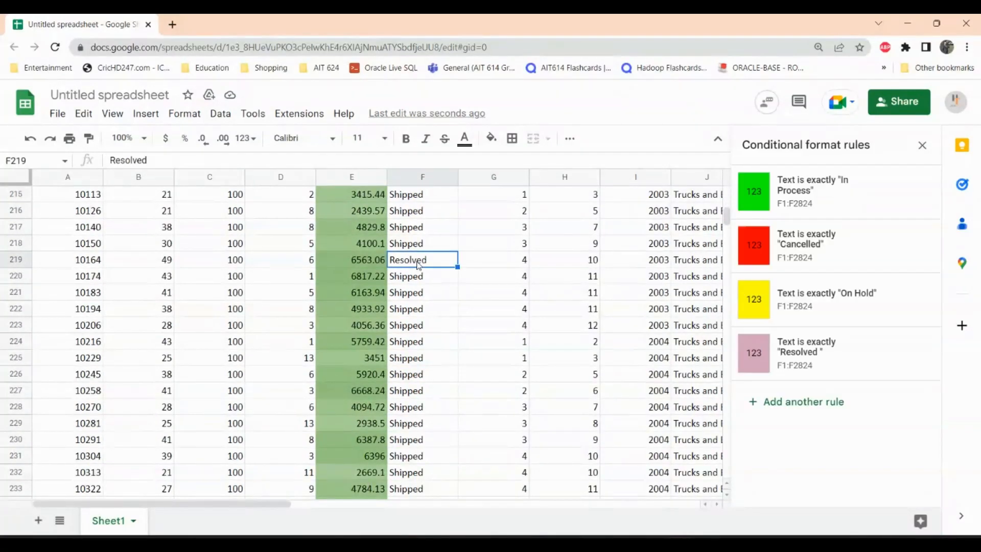
left_click(846, 370)
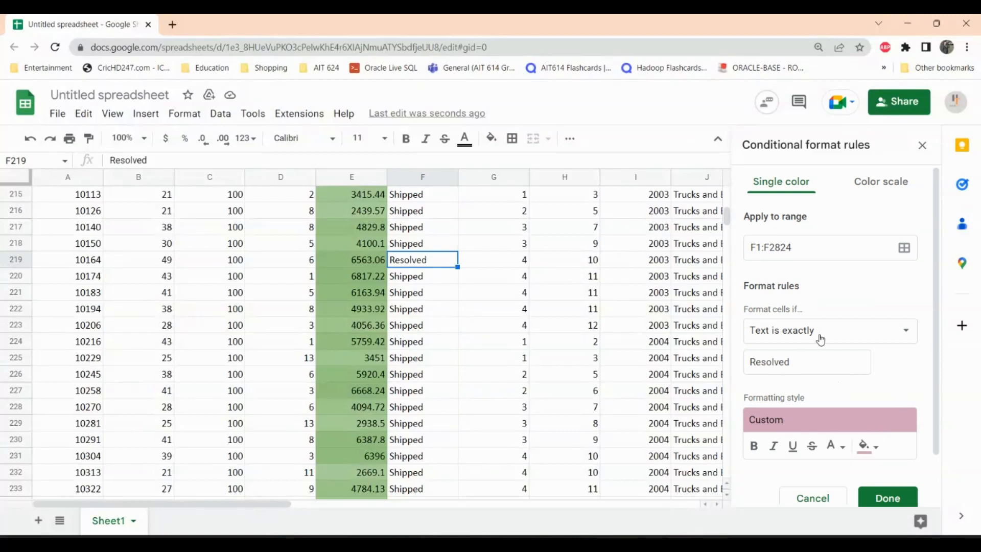
left_click(802, 367)
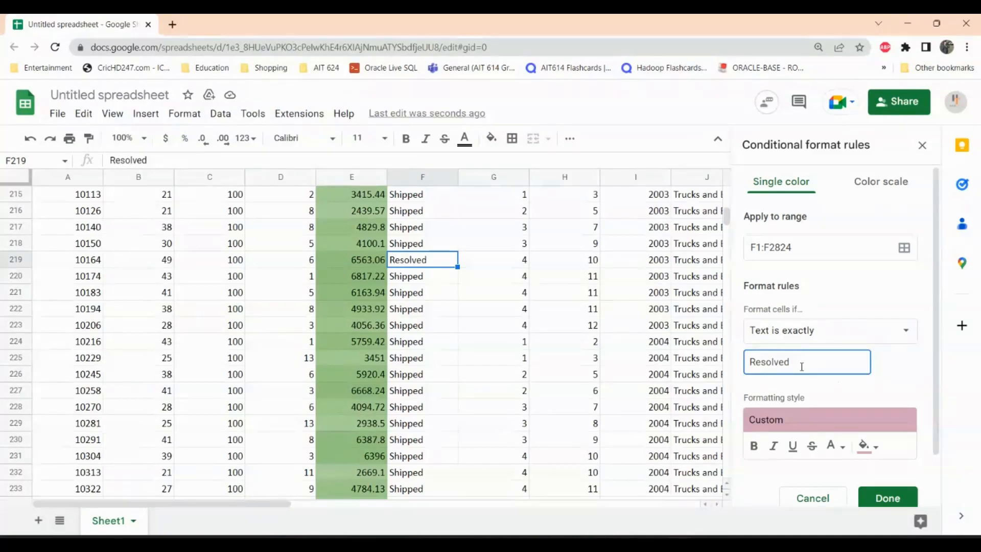
left_click(884, 497)
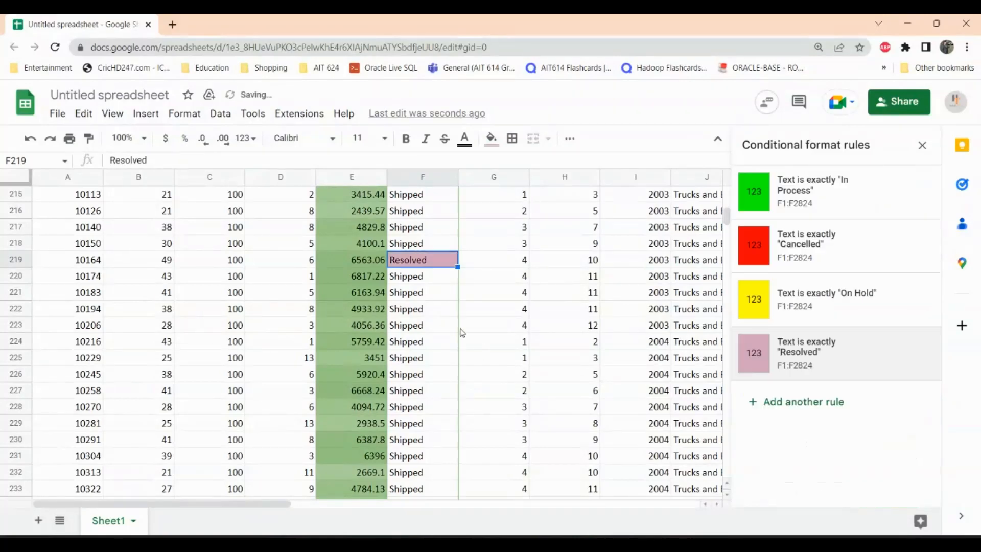
Step: Examine the highlighting of all four status rules in the STATUS column between the first rows and about row 1145
scroll(462, 332, "up", 20)
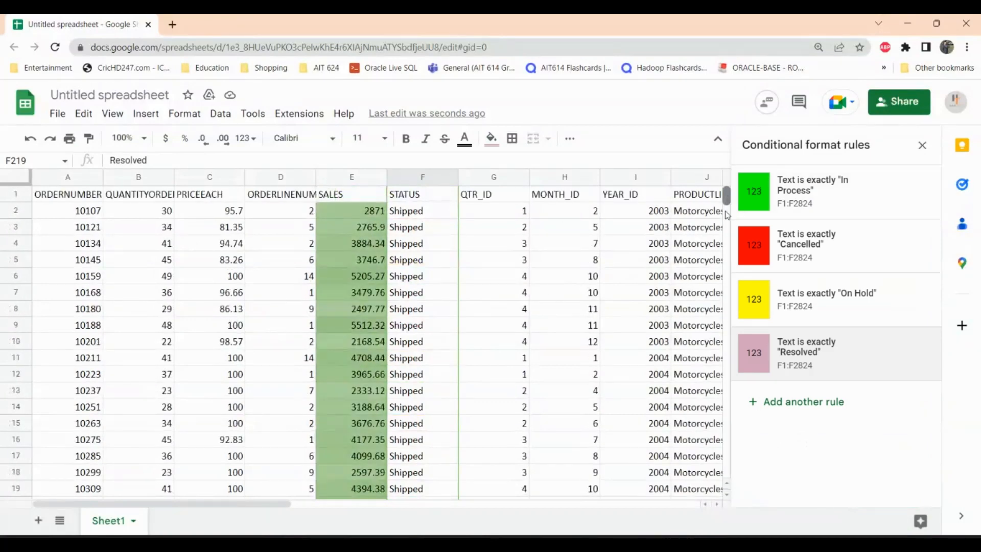
left_click_drag(727, 215, 727, 325)
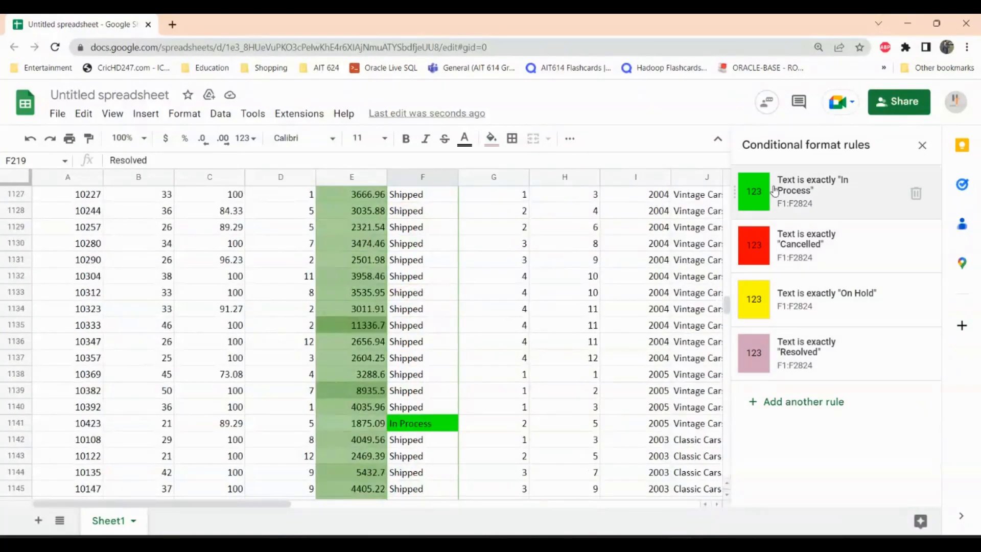
scroll(455, 377, "up", 20)
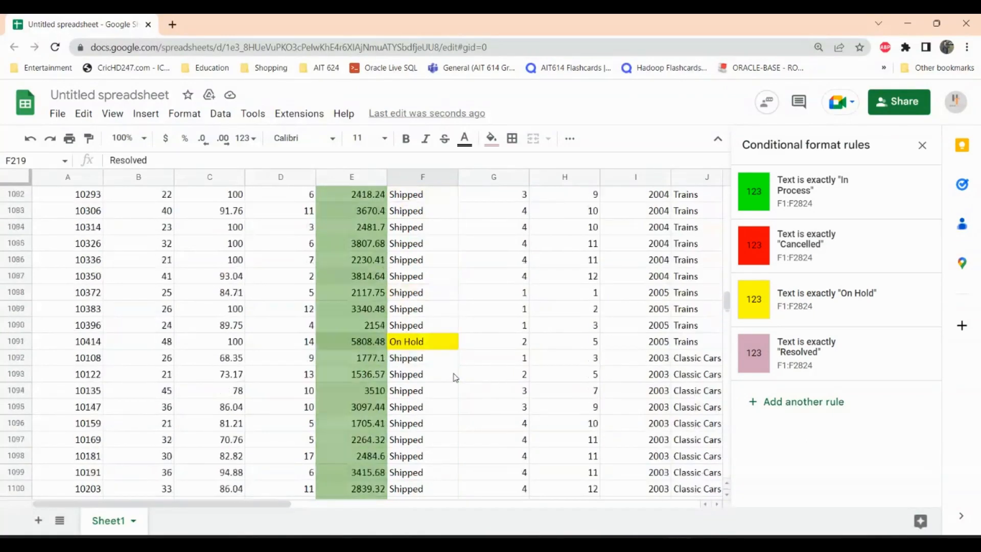
scroll(455, 377, "up", 20)
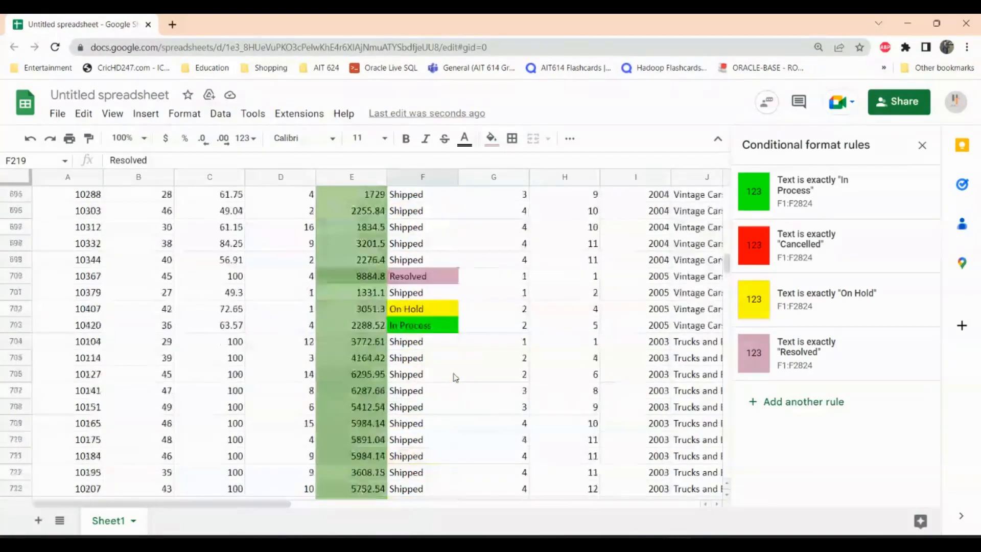
scroll(455, 377, "up", 20)
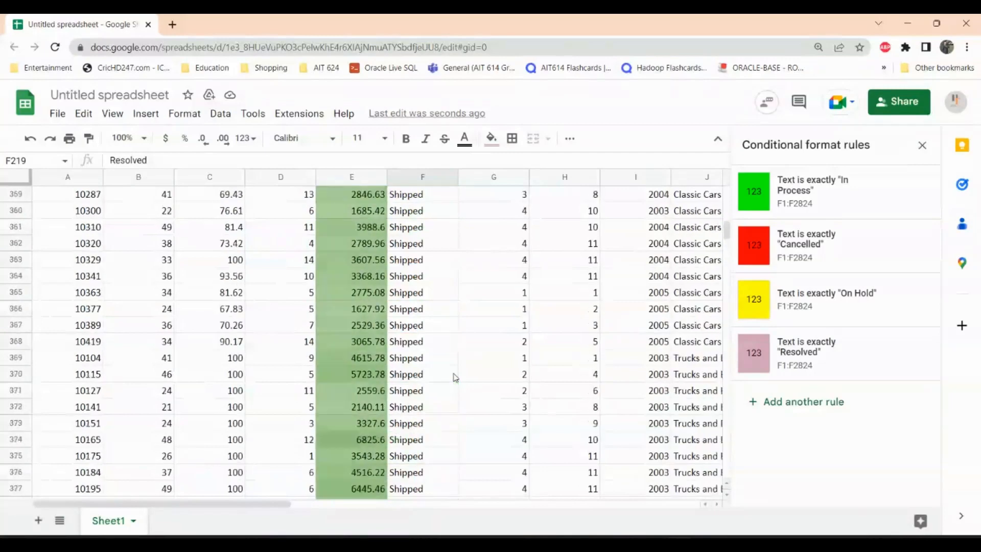
scroll(455, 377, "up", 5)
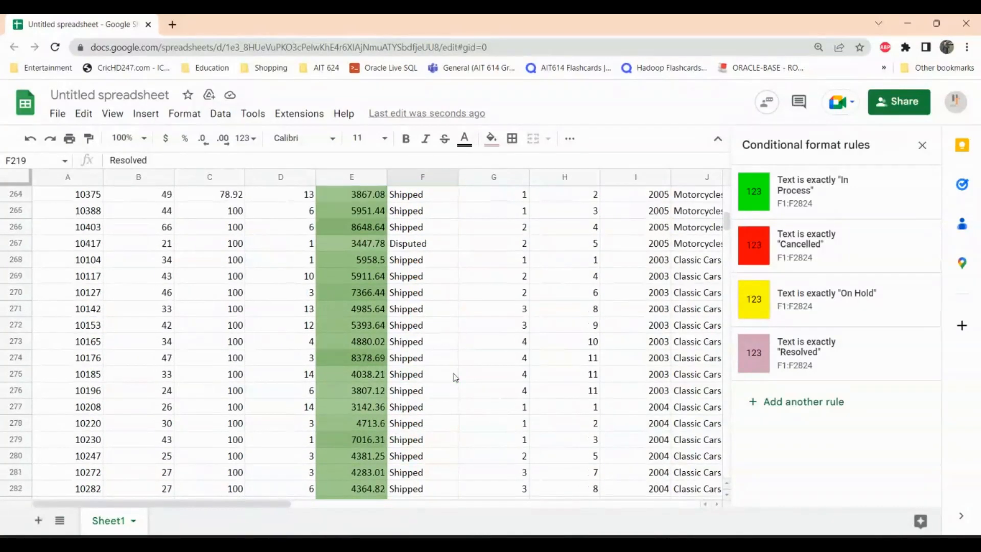